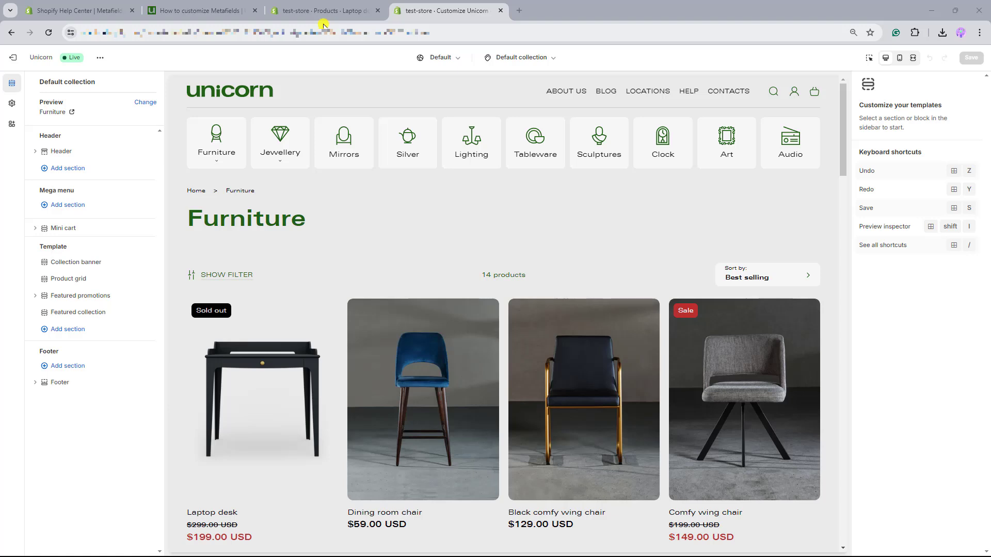
Copy the badge metafield name custom_badge_bestseller from the Product section of the theme settings
click(324, 14)
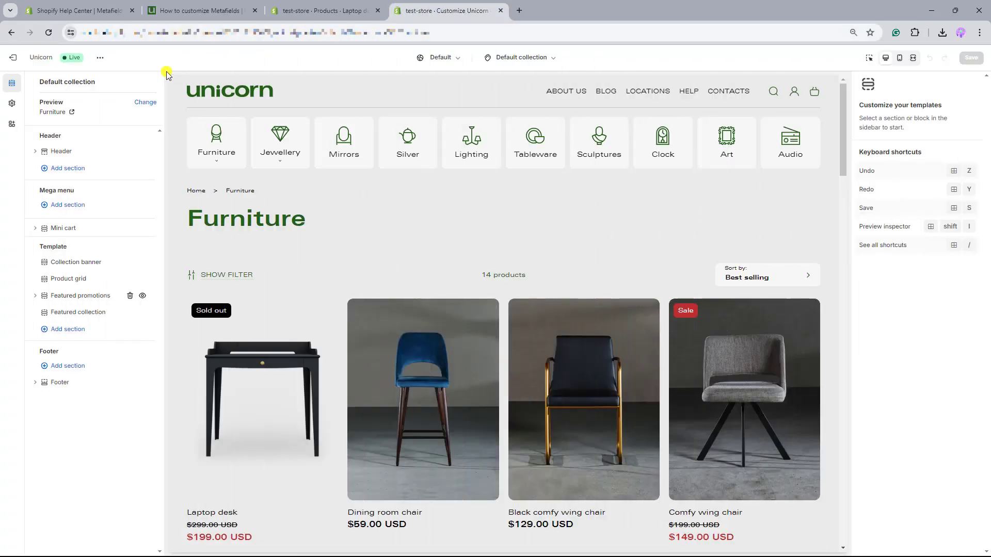
click(11, 106)
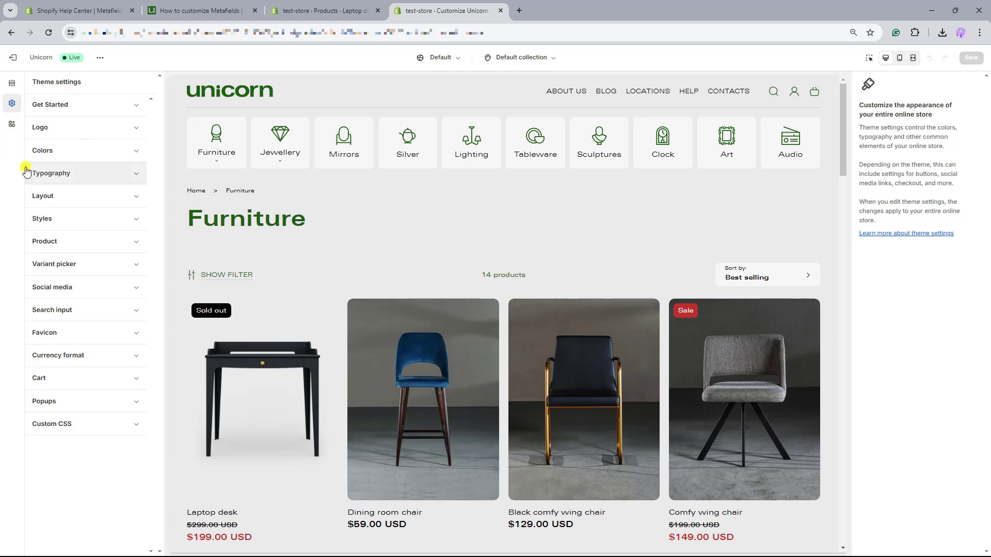
click(55, 249)
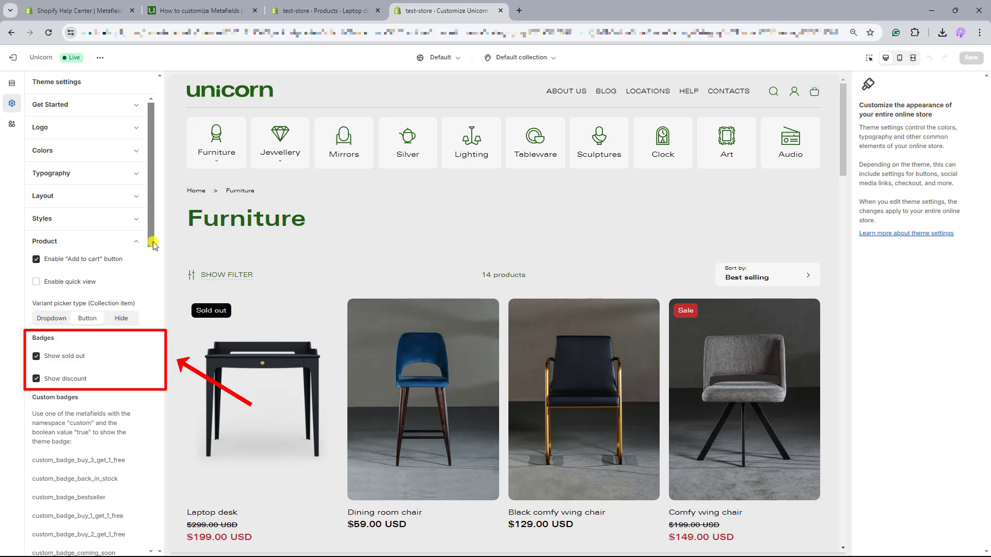
drag(153, 243, 155, 272)
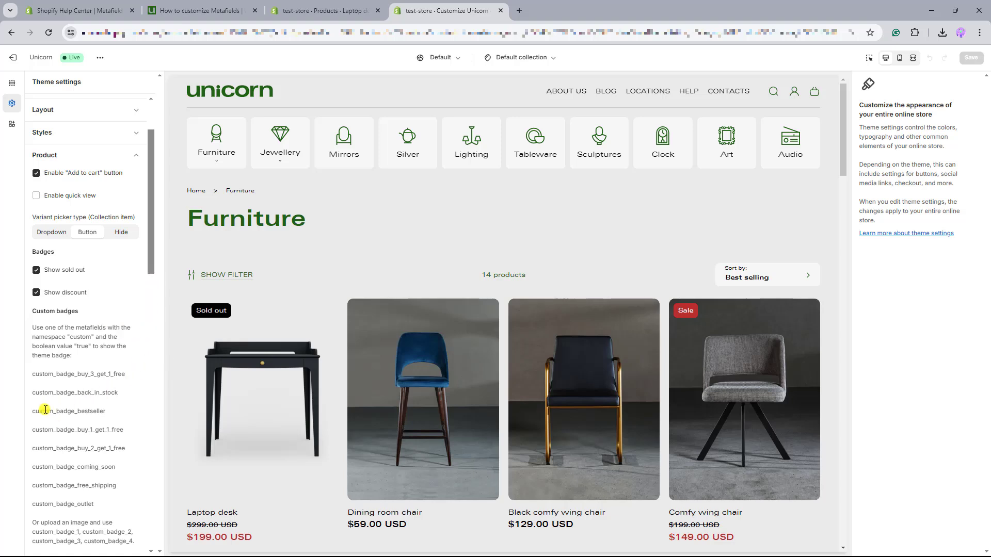
drag(32, 412, 105, 417)
key(ctrl+c)
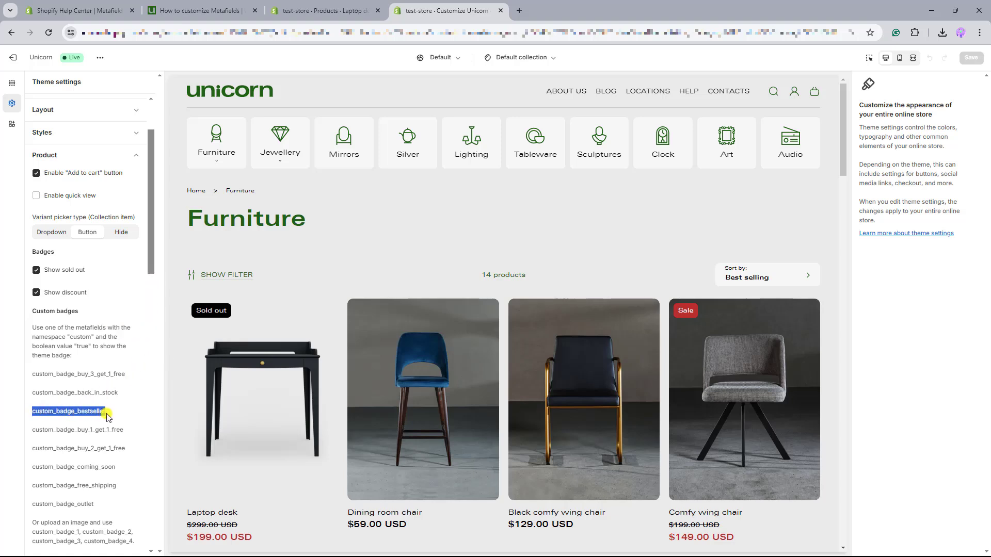
In a separate browser tab, open the store's custom data settings and show the product metafield definitions assigned to all products
middle_click(21, 63)
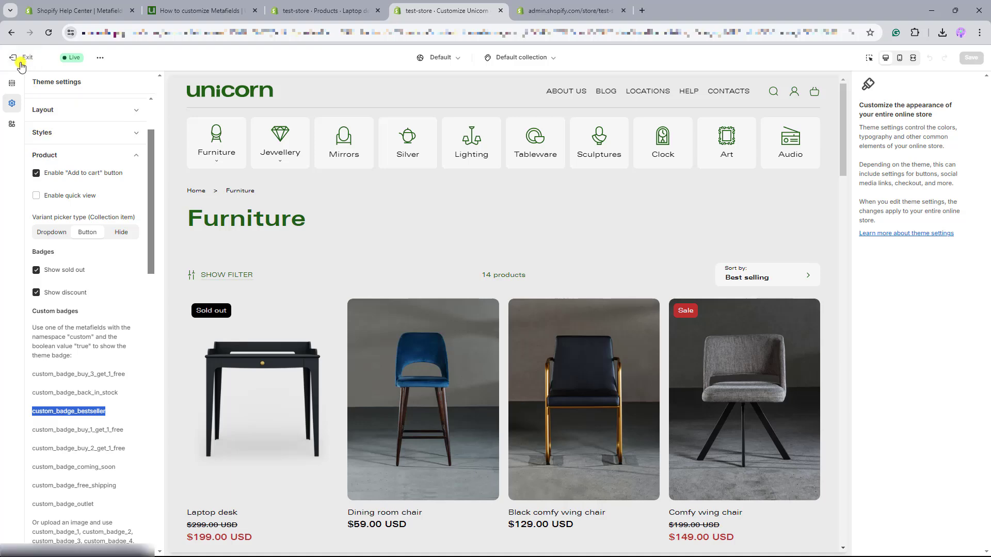
drag(568, 10, 422, 12)
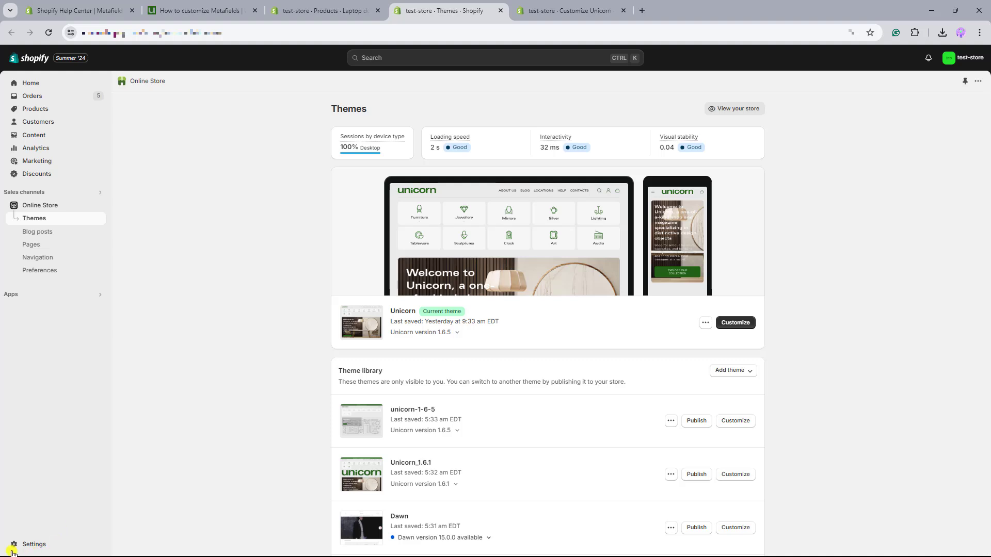
click(51, 551)
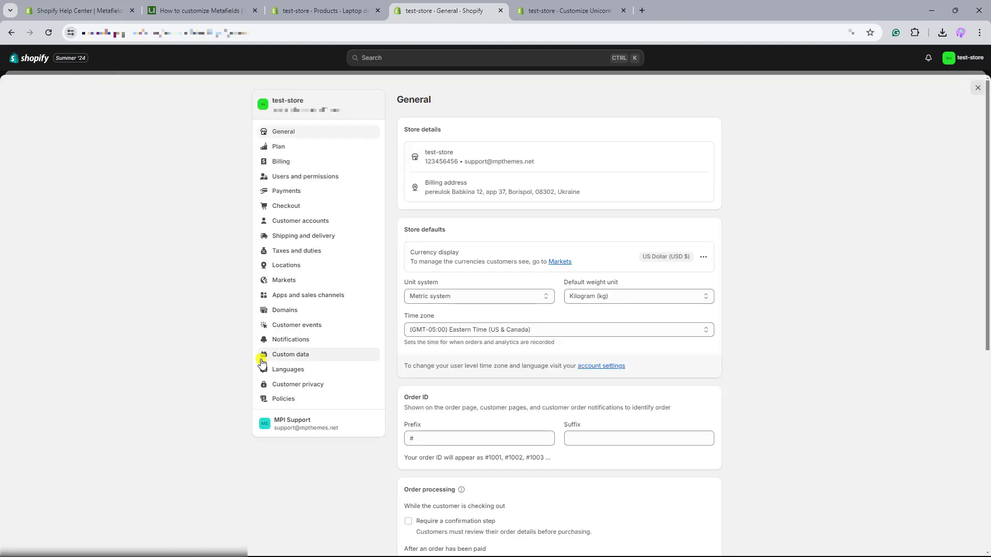
click(310, 359)
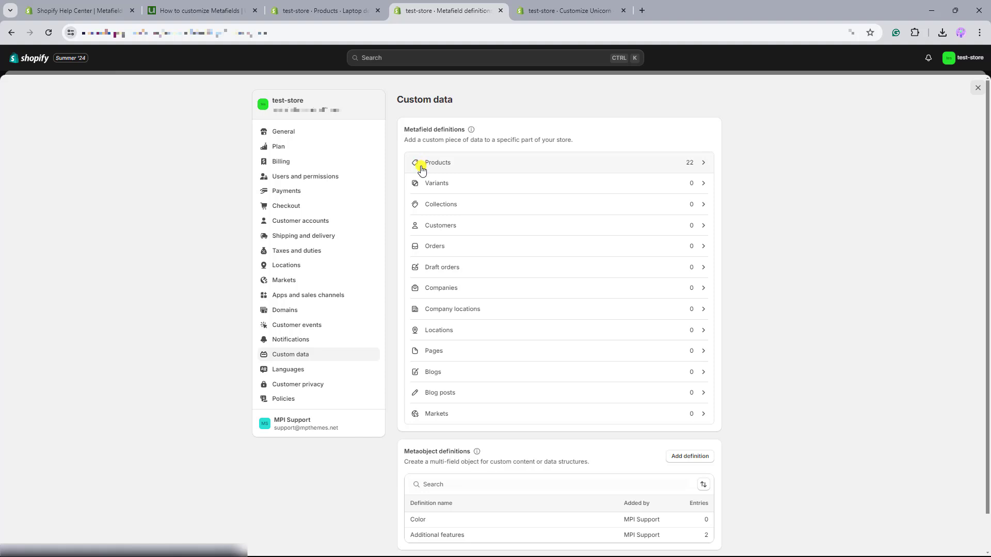
click(459, 172)
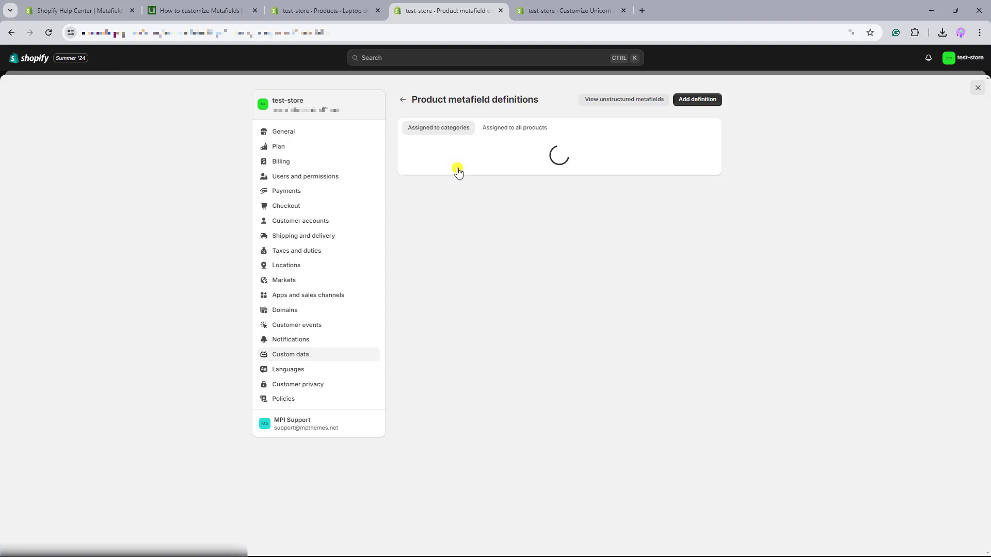
click(496, 132)
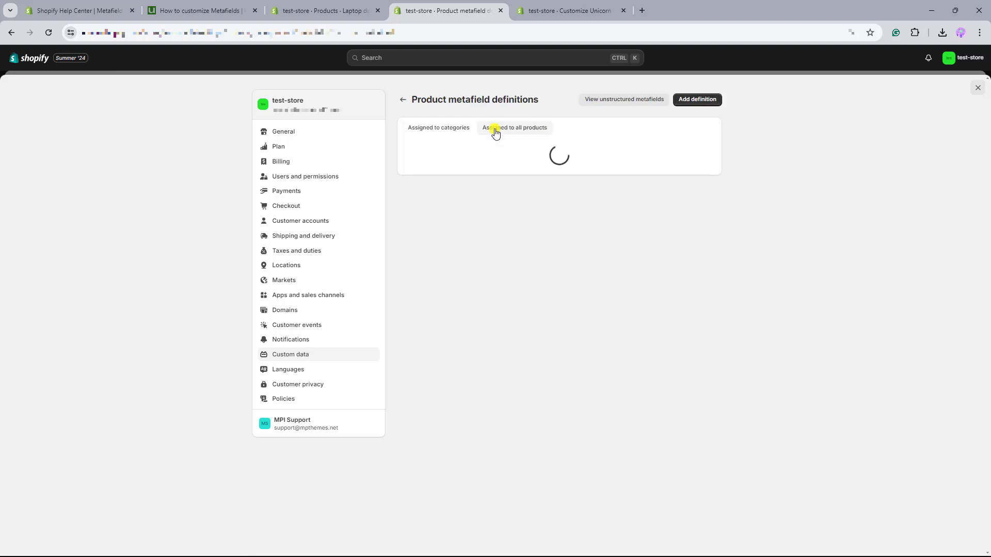
Add a product metafield definition named custom_badge_bestseller with the description "Bestseller badge"
click(696, 102)
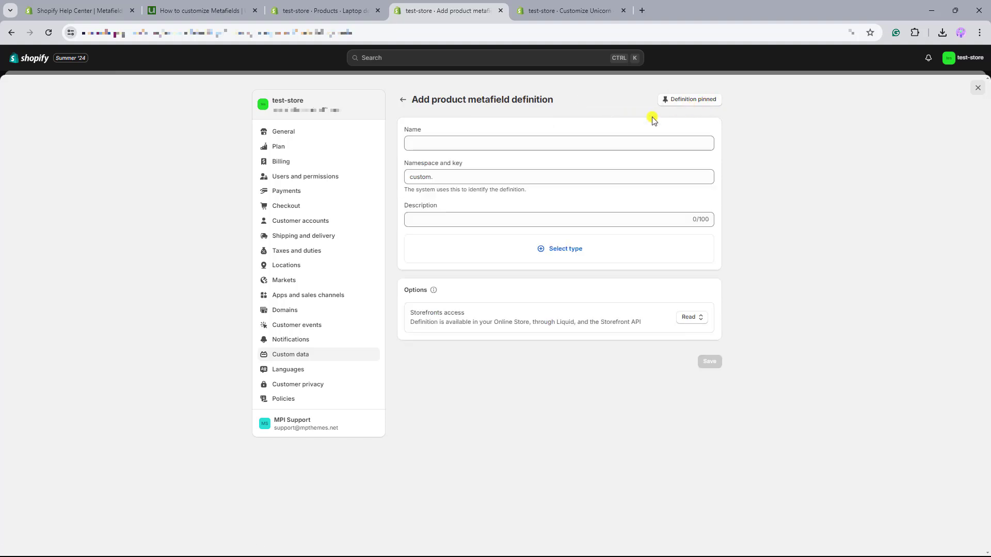
click(581, 143)
key(ctrl+v)
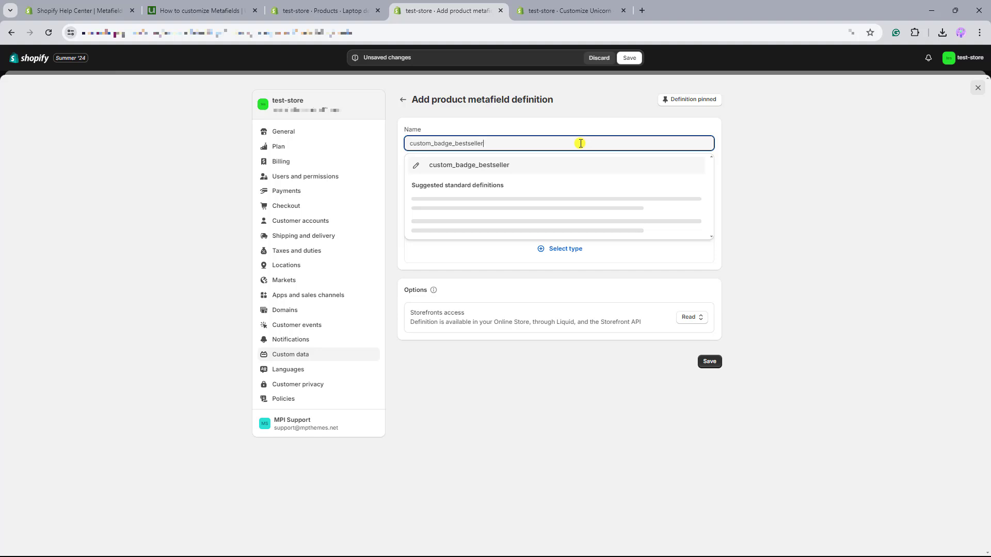
click(538, 164)
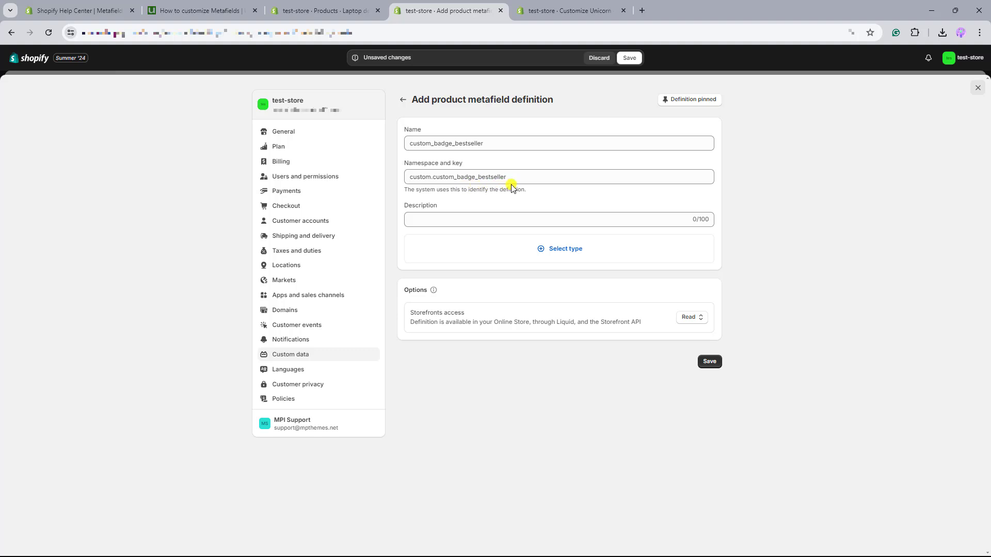
click(441, 220)
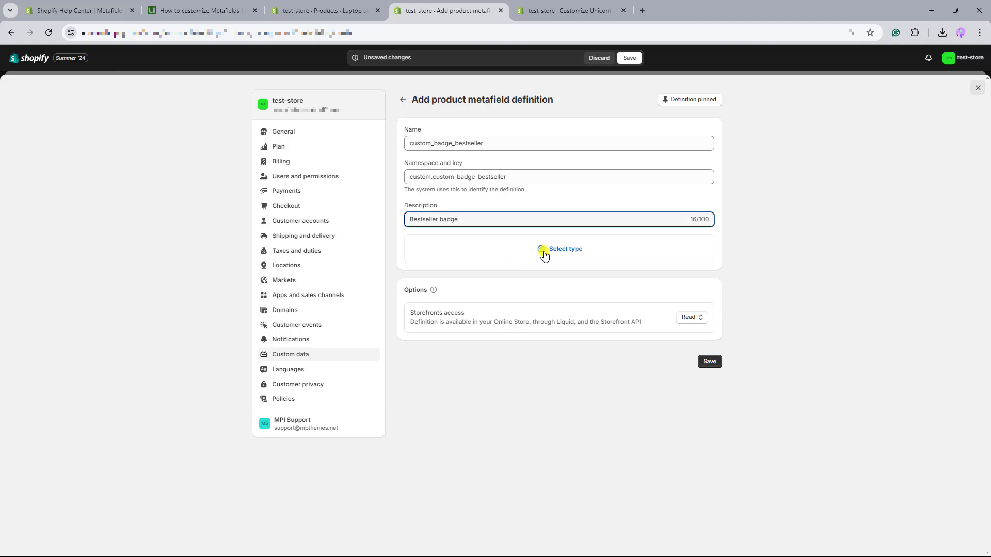
Set the metafield definition's type to True or false and save the definition
click(582, 253)
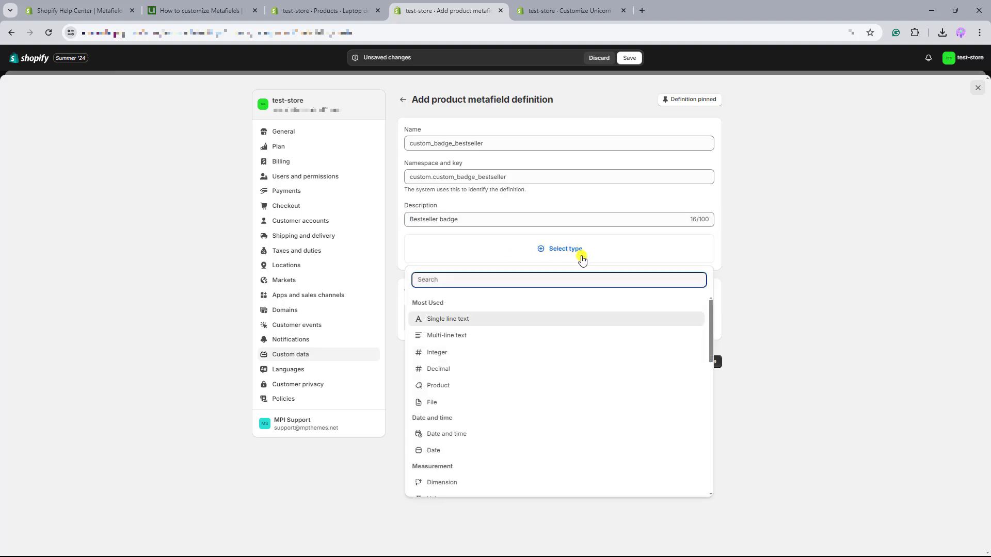
scroll(557, 351, down, 2)
scroll(558, 346, down, 6)
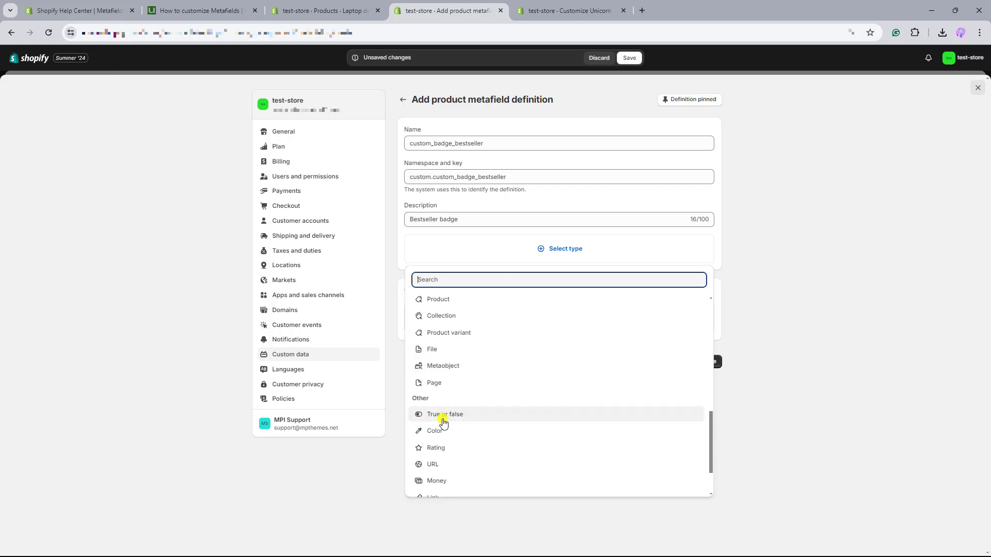
click(466, 424)
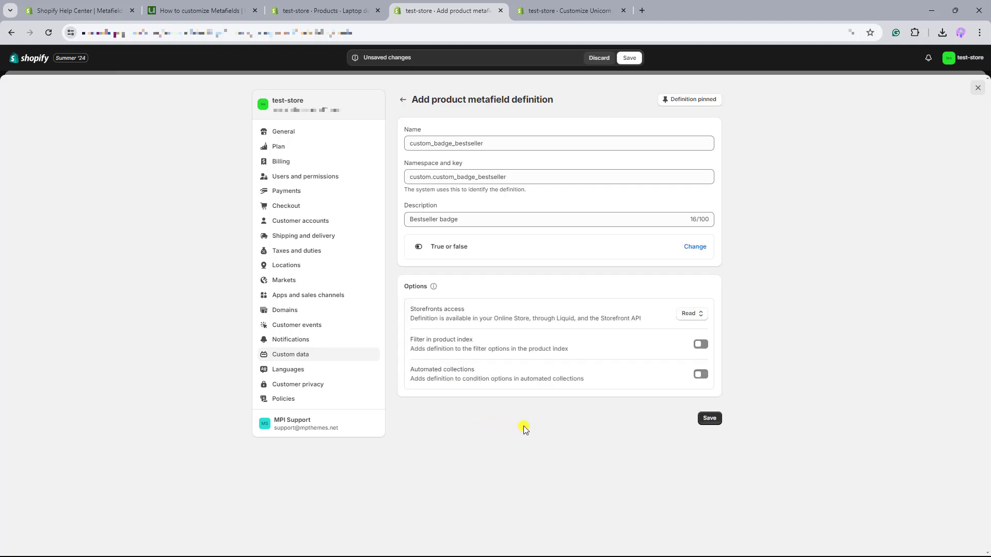
click(709, 419)
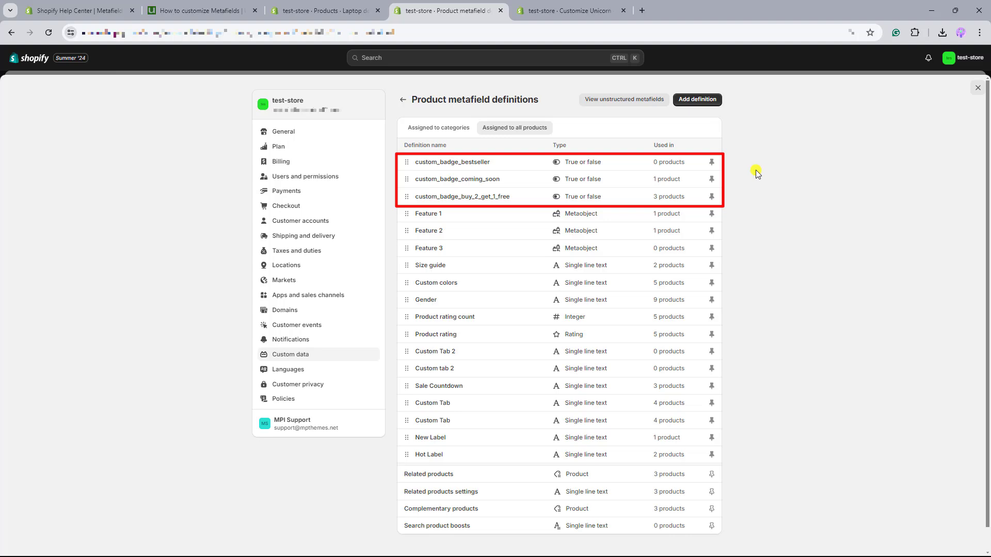
Search the store's products for "dining" and open the Dining room chair product
click(330, 11)
scroll(372, 116, up, 6)
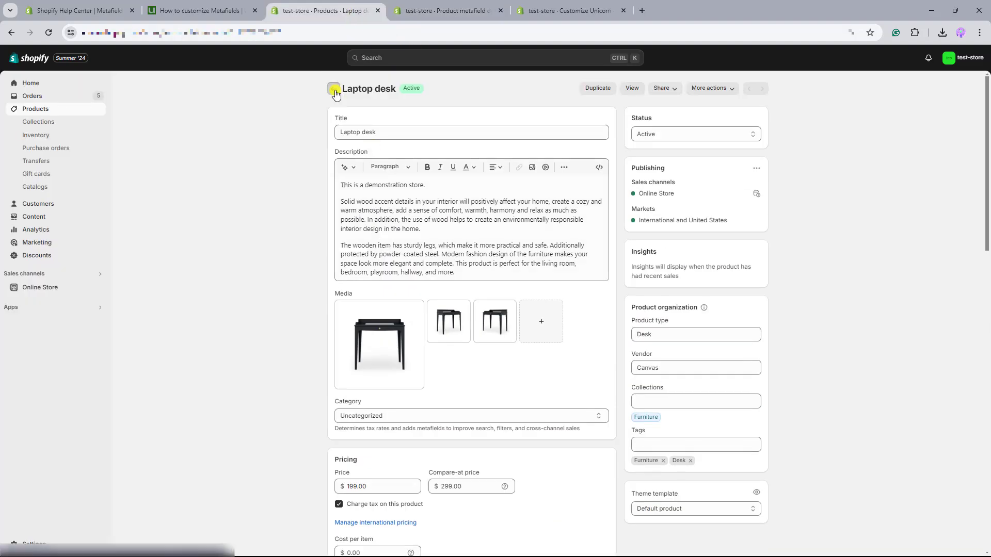
click(335, 90)
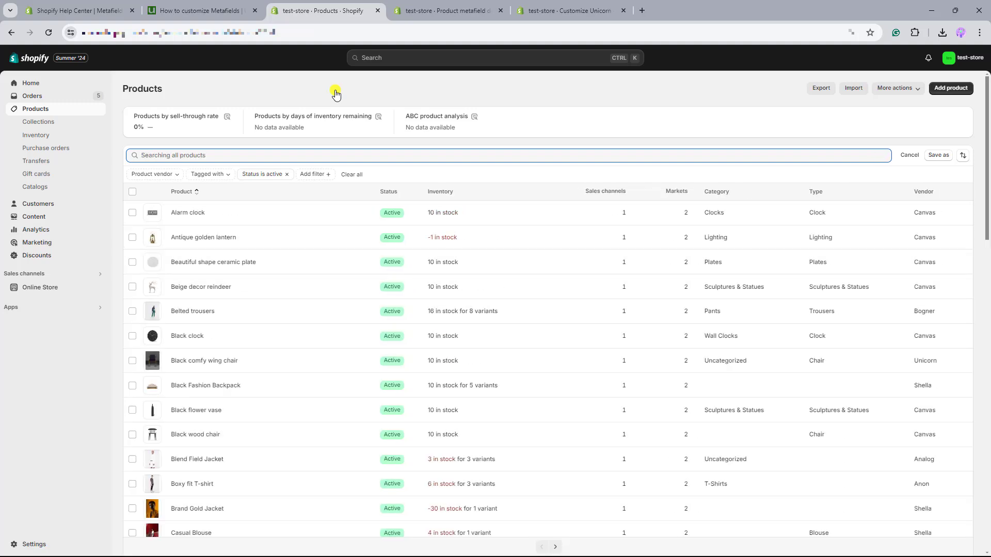
text(dining)
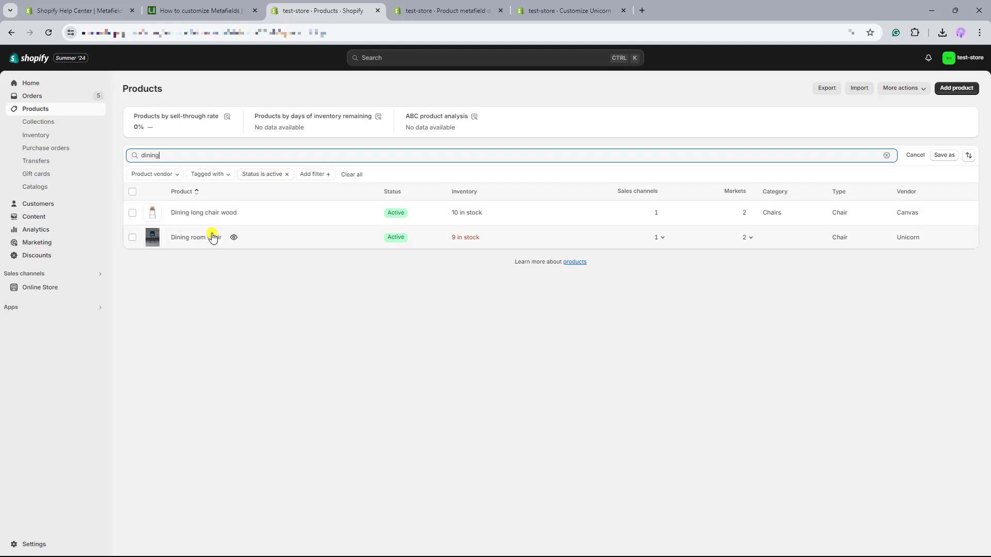
click(212, 237)
Set the custom_badge_bestseller metafield of the Dining room chair to True and save the product
scroll(210, 237, down, 3)
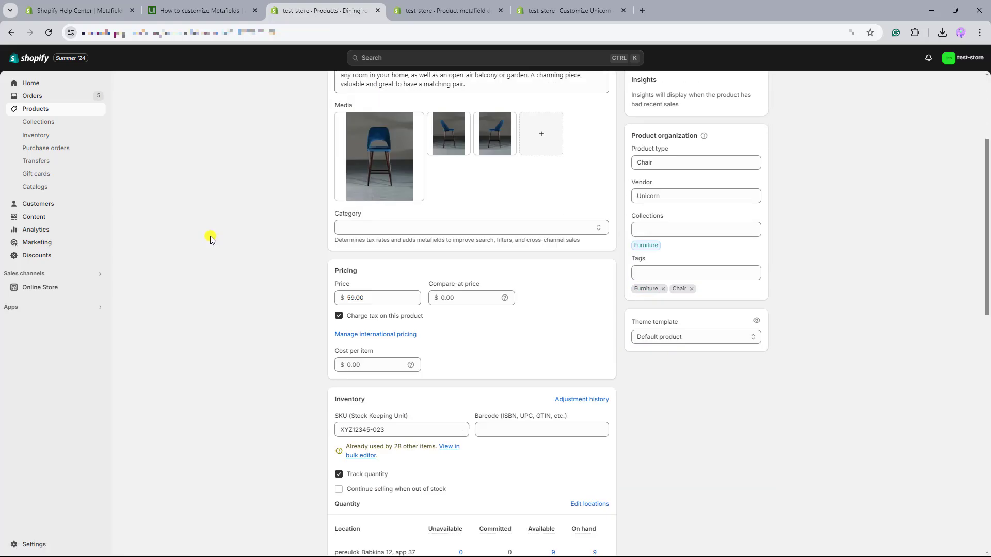
scroll(209, 237, down, 12)
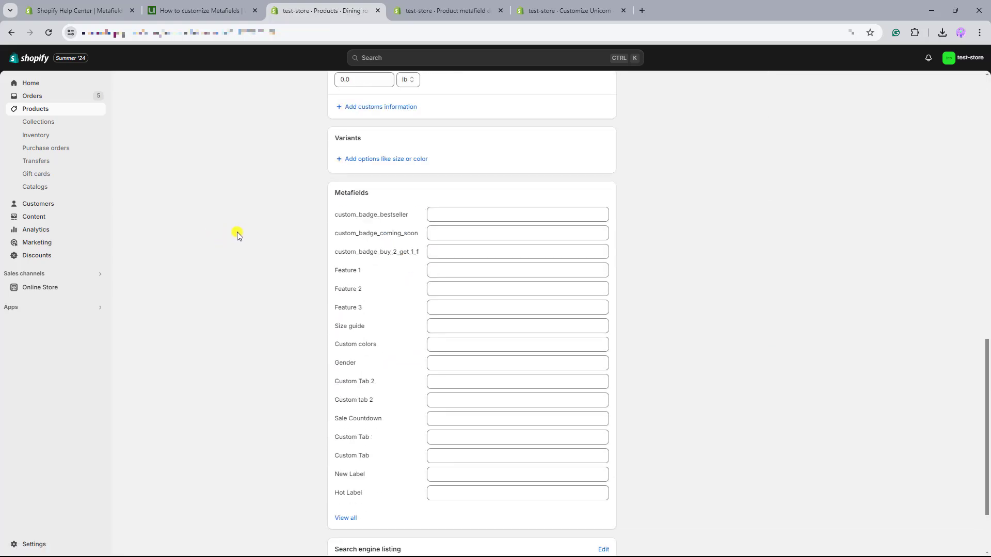
click(345, 221)
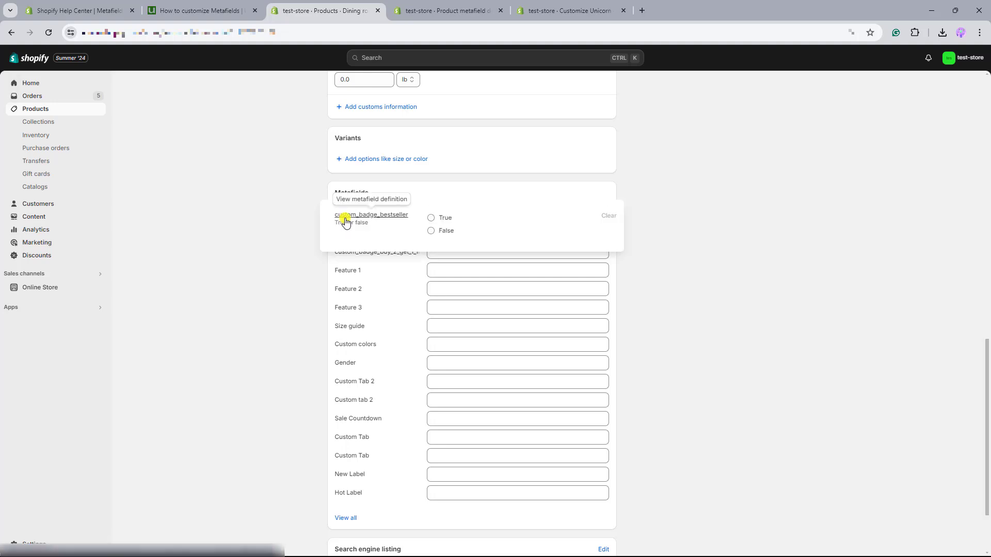
click(448, 220)
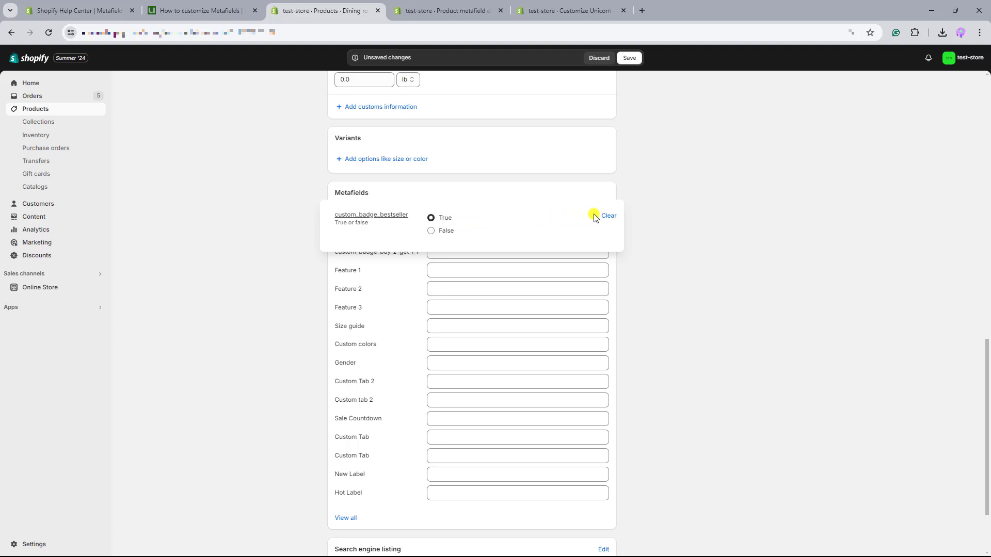
click(646, 212)
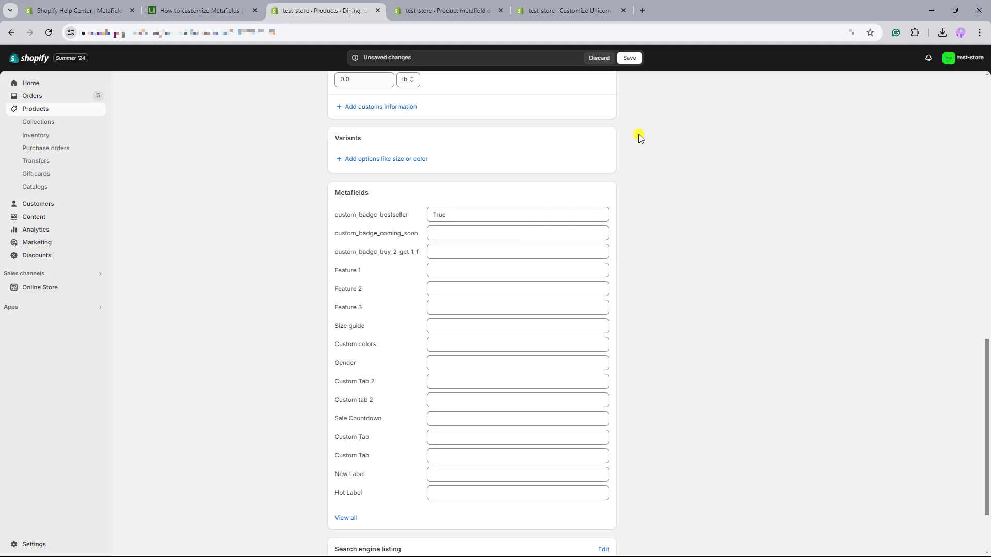
click(630, 58)
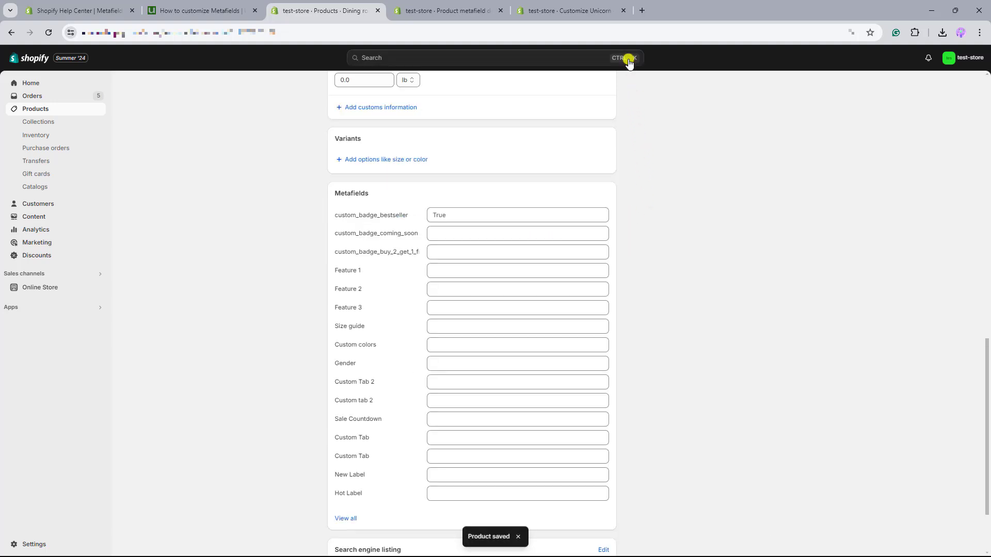
View the Dining room chair on the online store and examine the product badges in the Furniture collection
scroll(636, 98, up, 10)
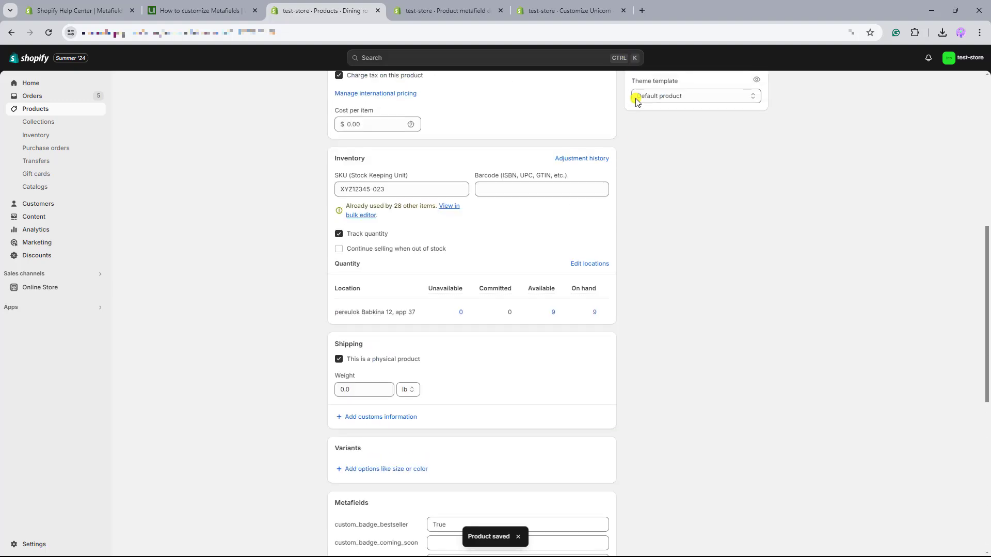
scroll(636, 98, up, 4)
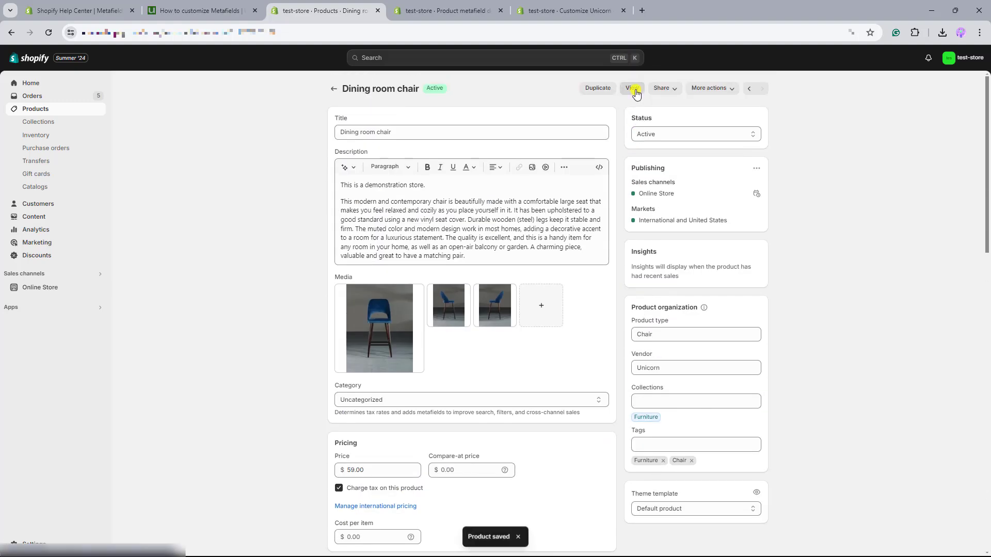
click(635, 91)
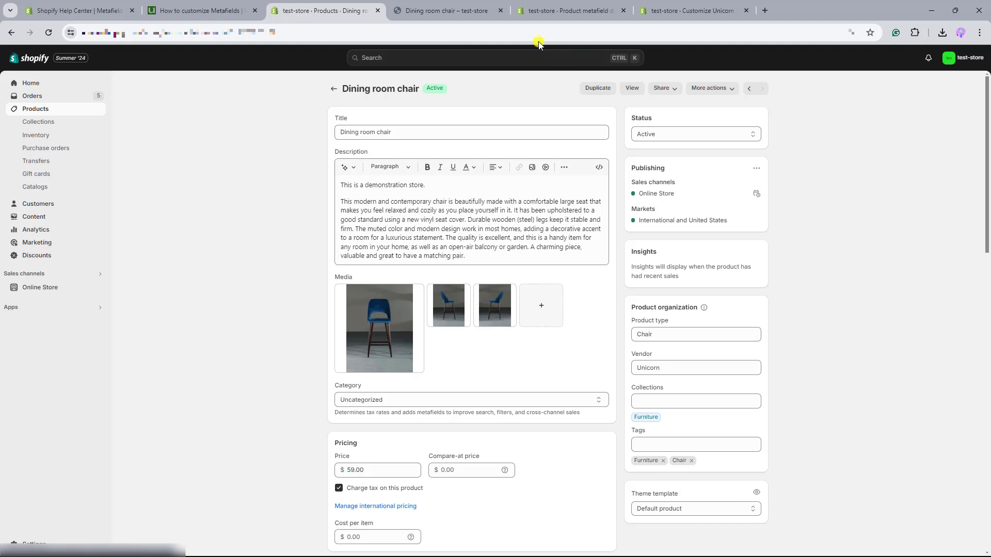
click(465, 8)
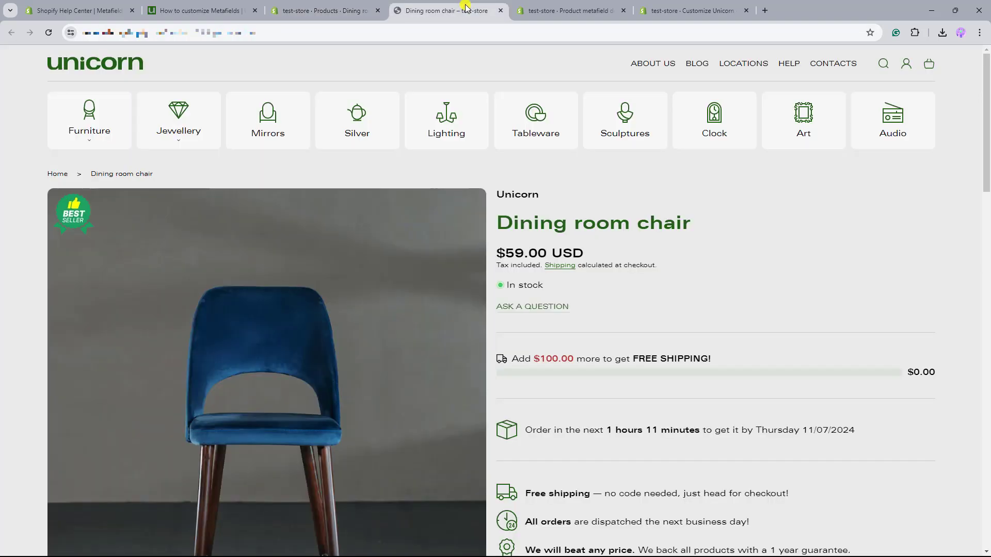
click(92, 109)
scroll(92, 110, down, 3)
scroll(92, 114, down, 2)
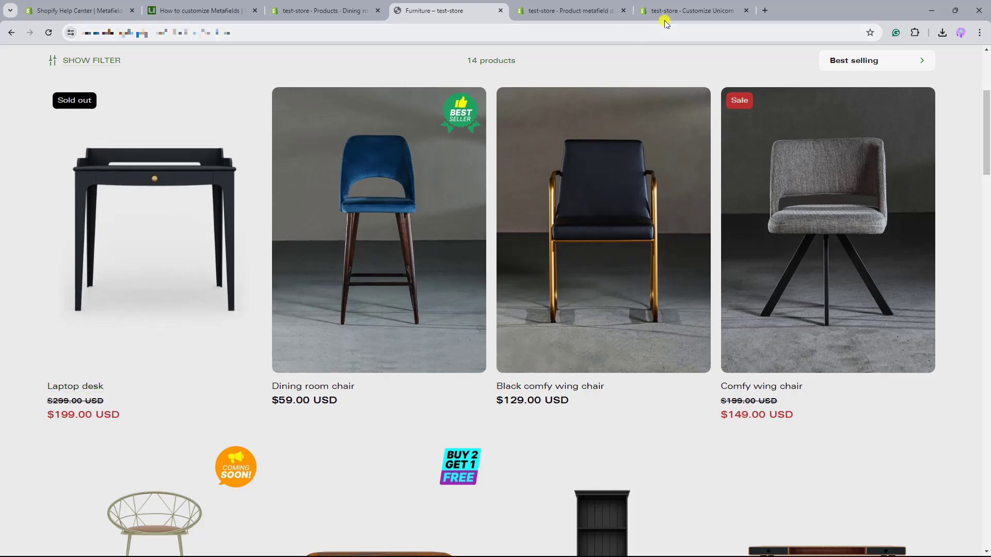
Copy the metafield name custom_badge_1 from the custom badges section of the theme settings
click(681, 10)
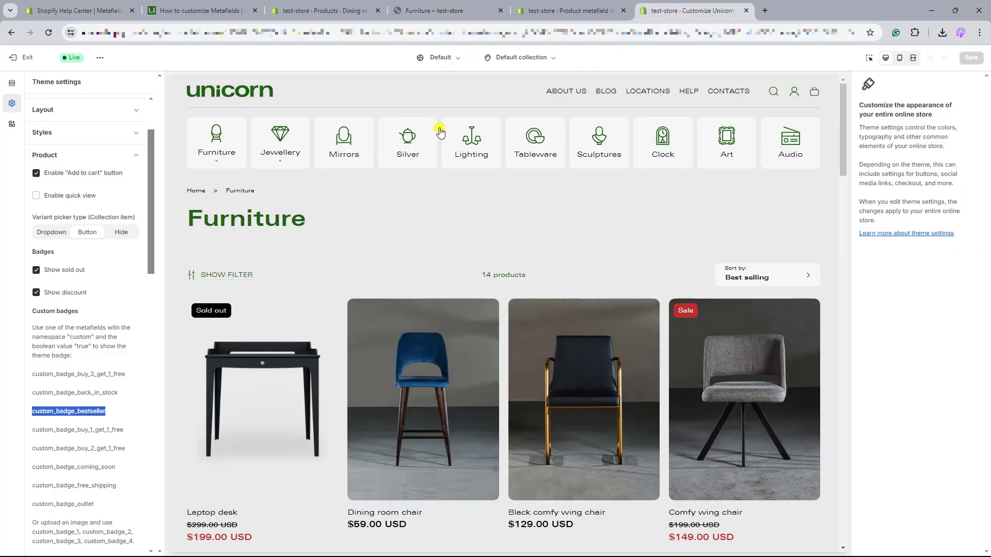
drag(151, 204, 154, 337)
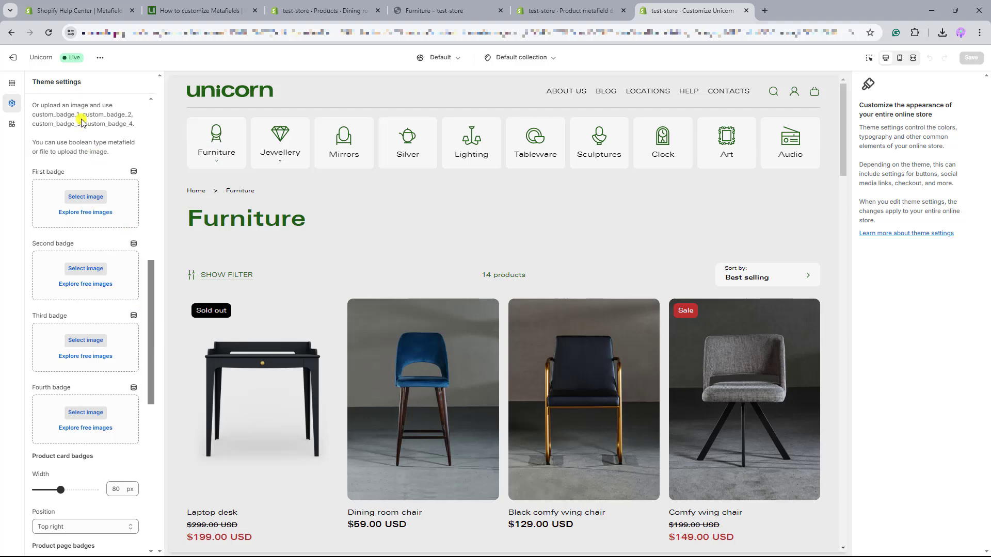
drag(79, 114, 33, 114)
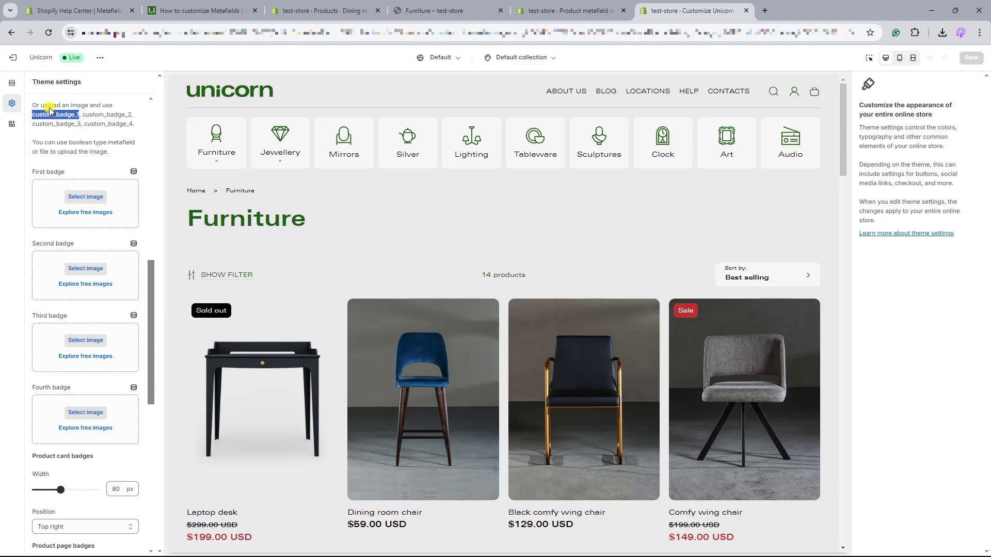
Add a product metafield definition named custom_badge_1 with the description "Image badge"
click(564, 15)
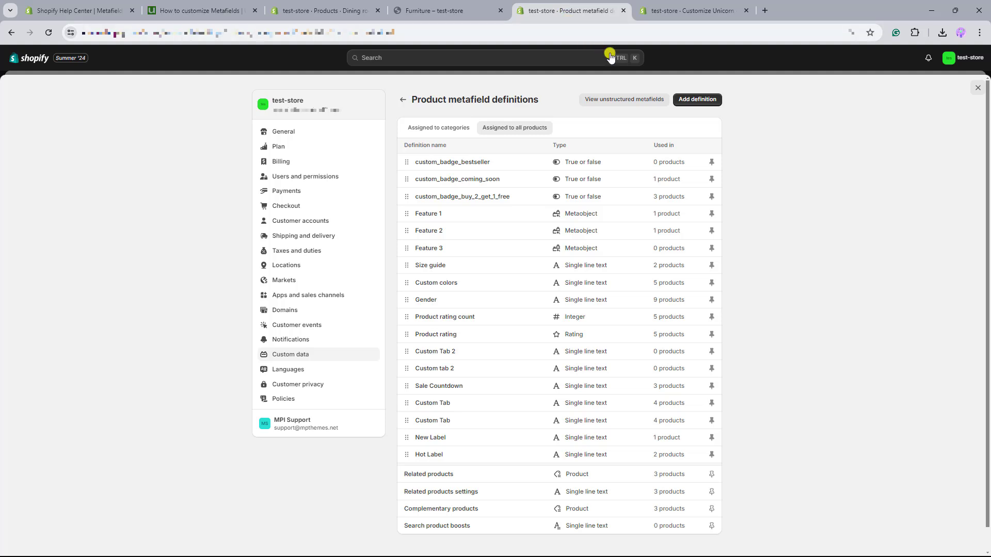
click(717, 105)
click(446, 142)
text(custom_badge_1)
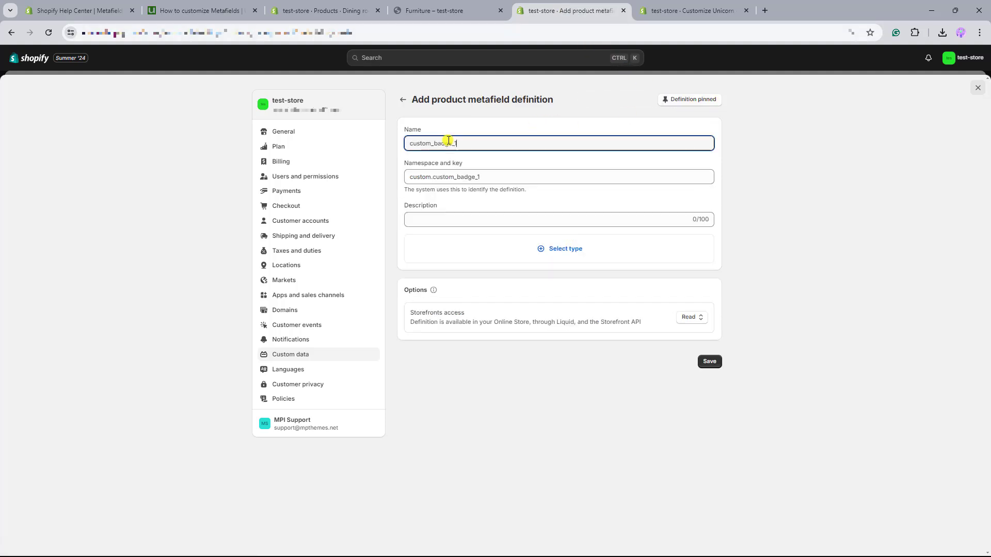
click(451, 164)
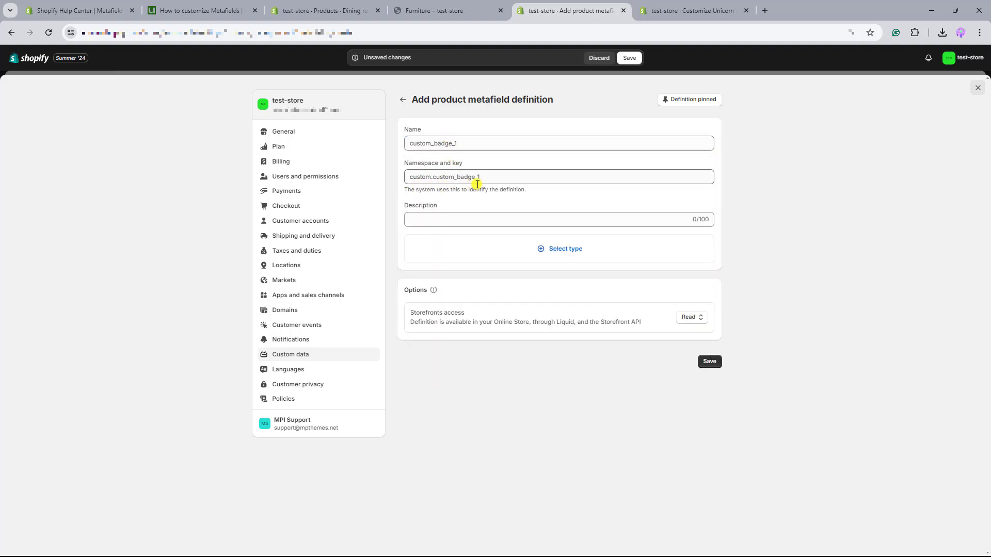
click(466, 219)
text(Image badge)
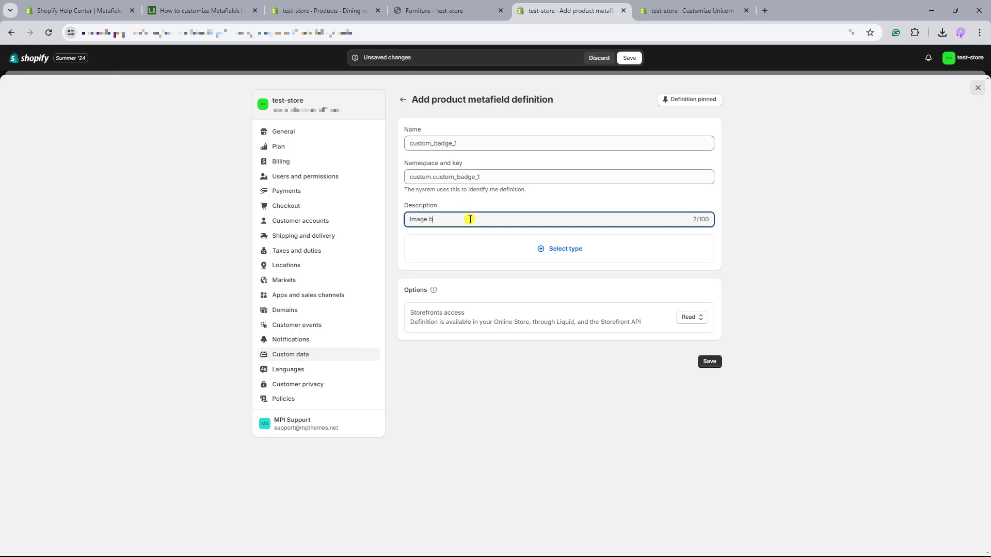
Set the custom_badge_1 definition's type to True or false and save it
click(565, 249)
scroll(581, 323, down, 6)
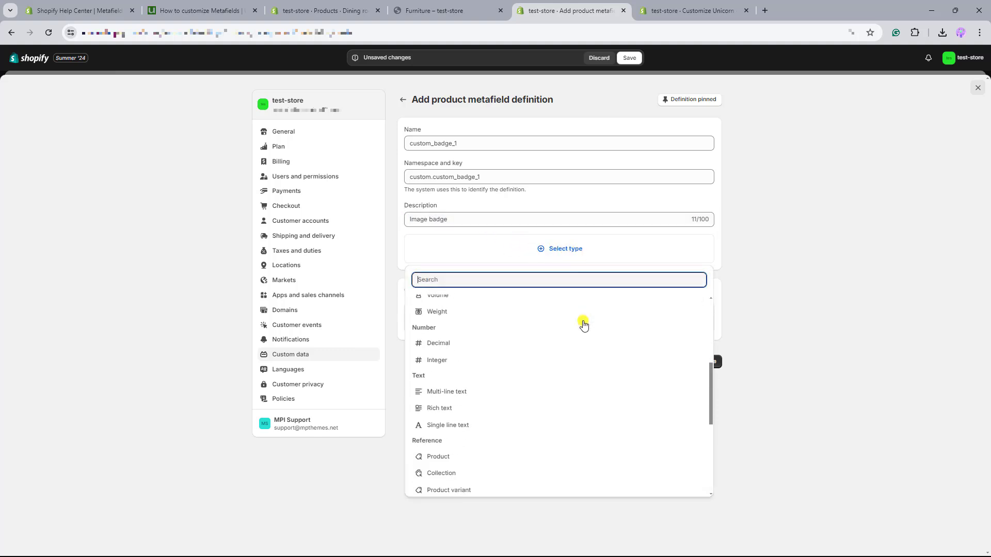
scroll(583, 325, down, 4)
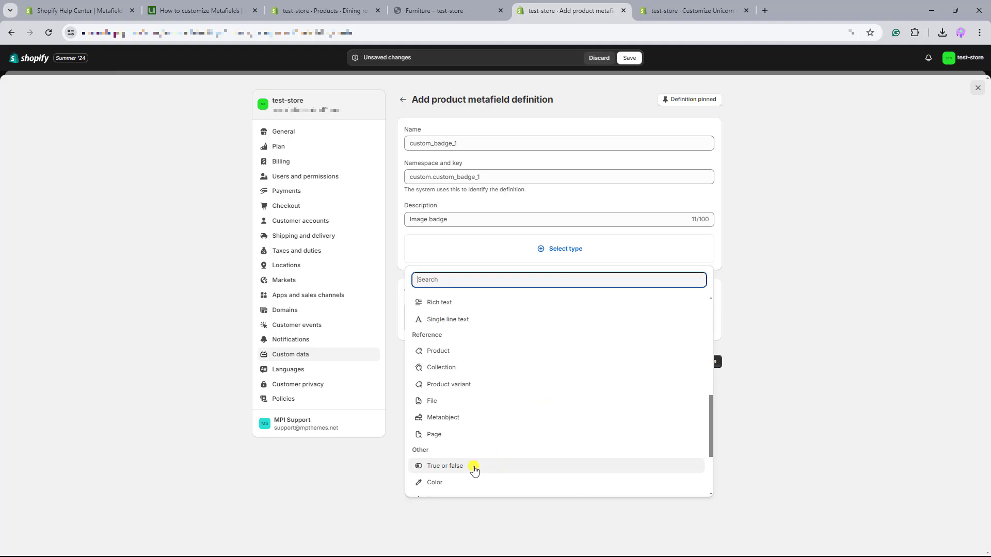
click(474, 467)
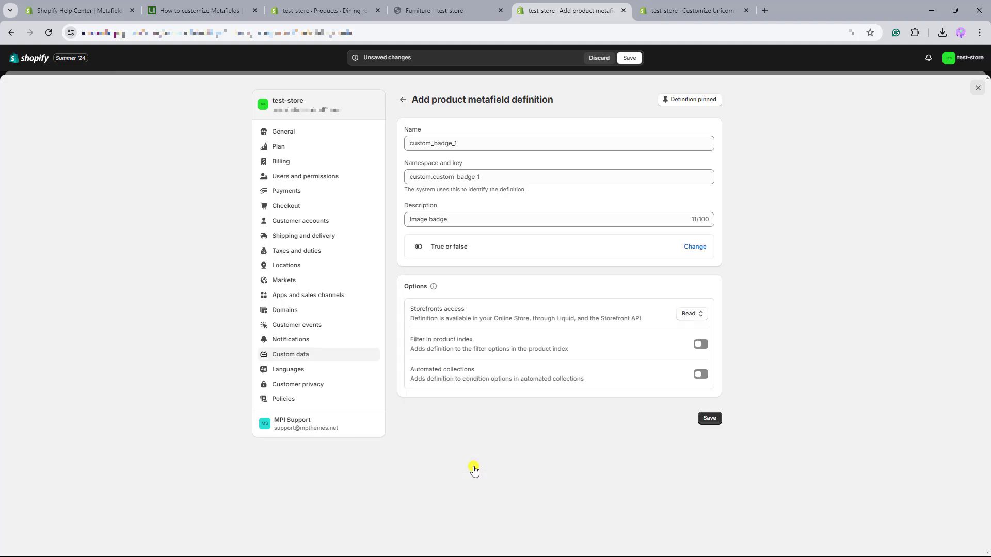
click(706, 422)
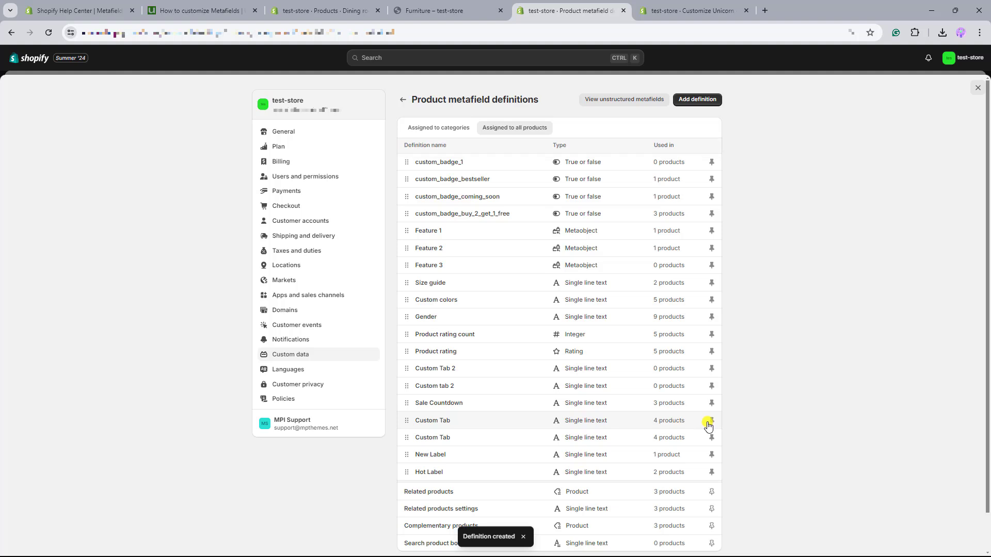
Add another product metafield definition named custom_badge_2 with the description "Image badge (2)"
click(698, 100)
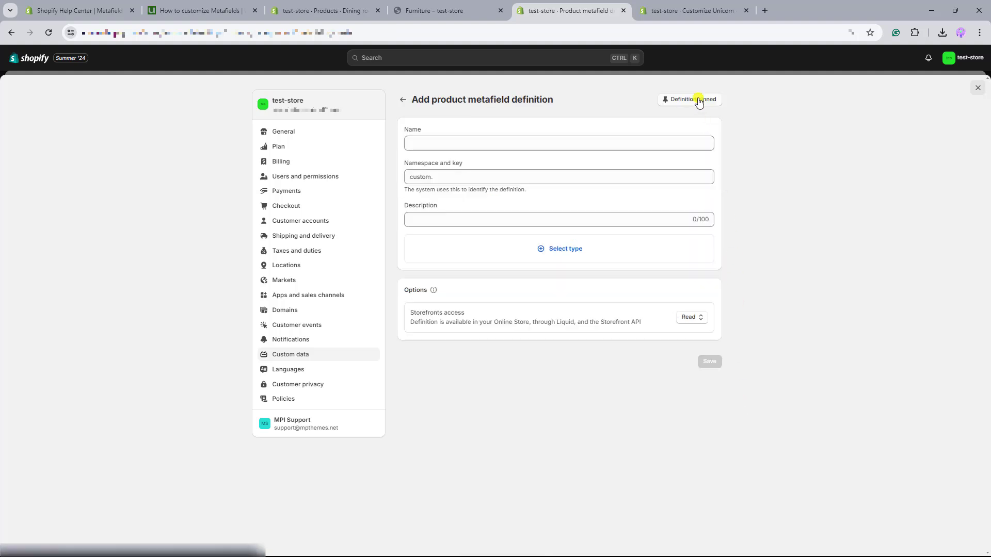
click(626, 142)
text(custom_badge_2)
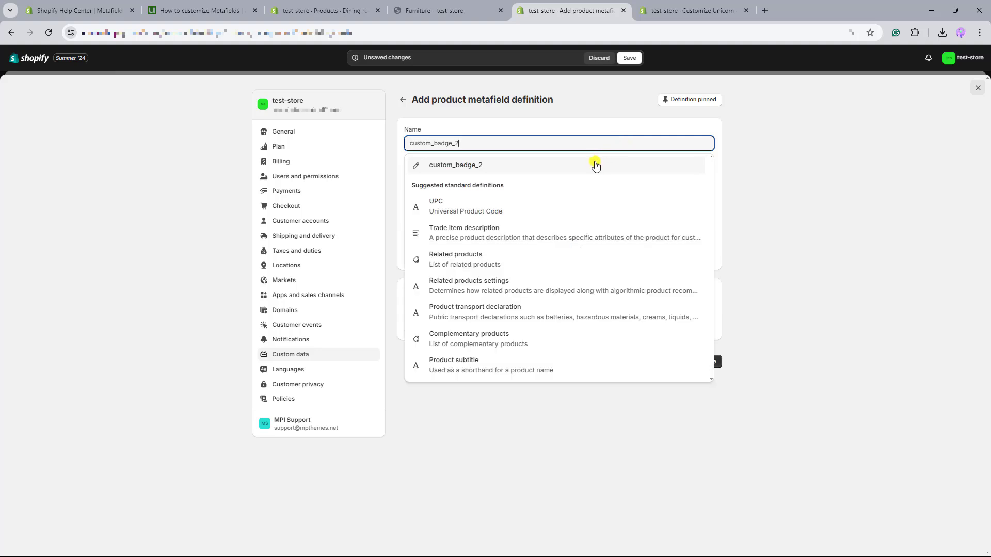
click(596, 165)
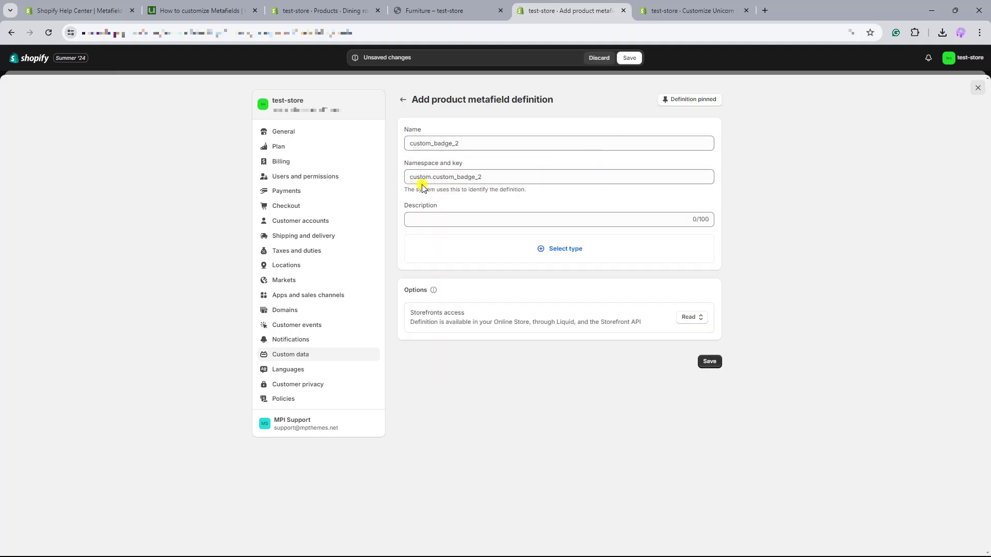
click(469, 218)
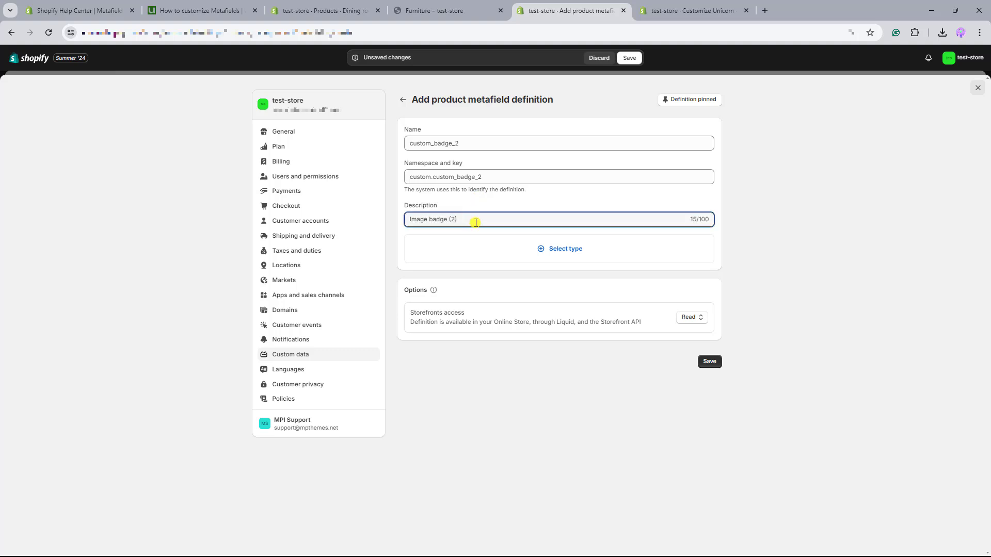
Set the custom_badge_2 definition's type to File, exclude videos from the accepted file types, and save it
click(581, 256)
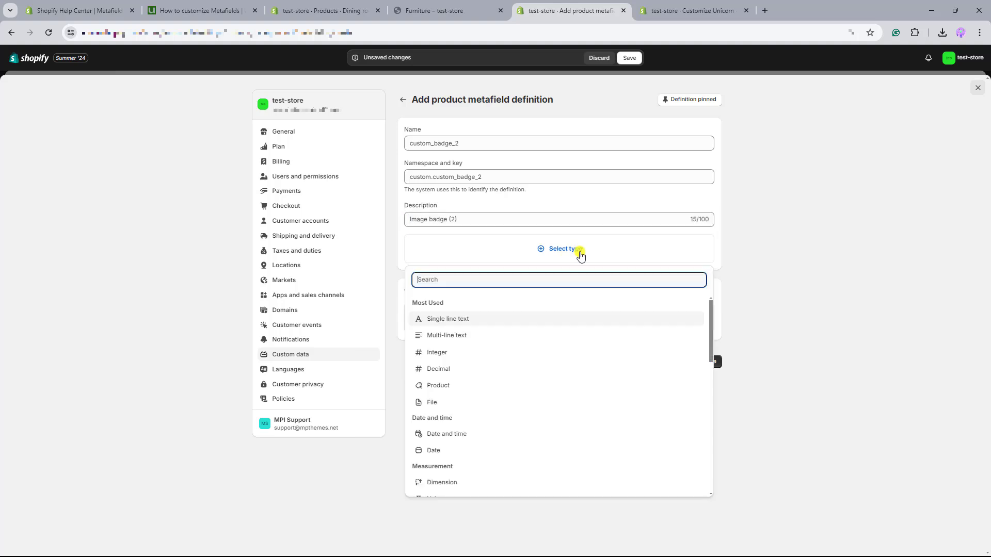
click(471, 401)
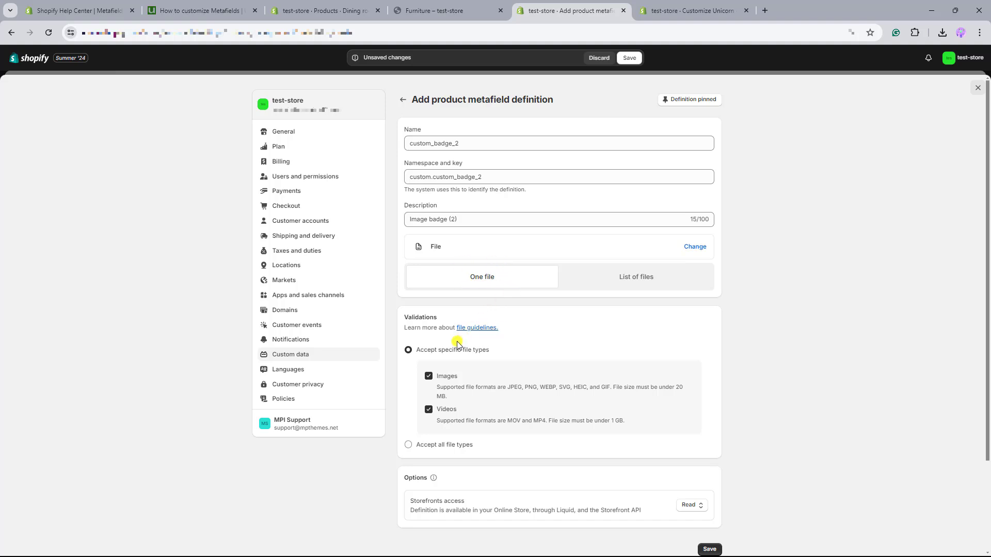
click(428, 410)
scroll(799, 462, down, 2)
click(715, 449)
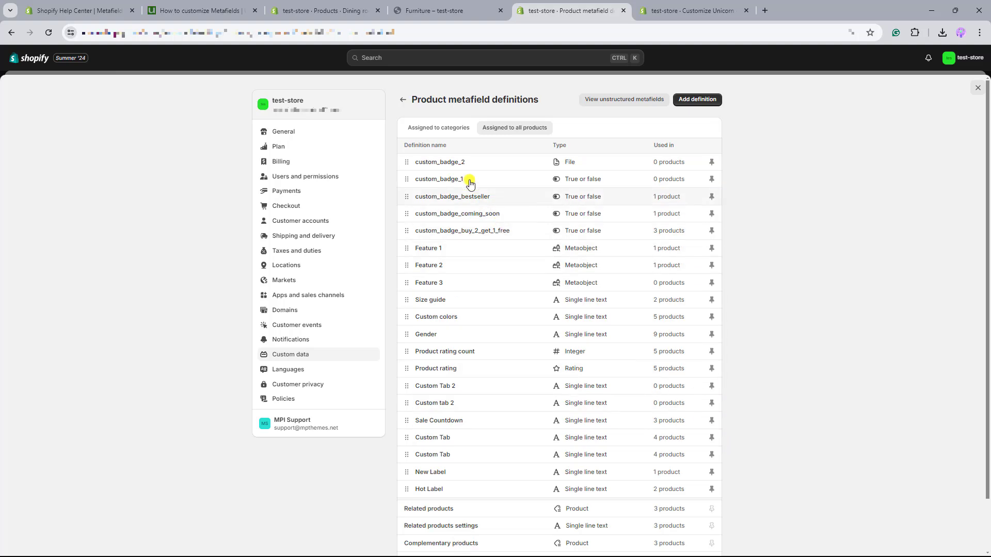
Return to the store's product list, search for "comfy" and open the Black comfy wing chair product
click(351, 12)
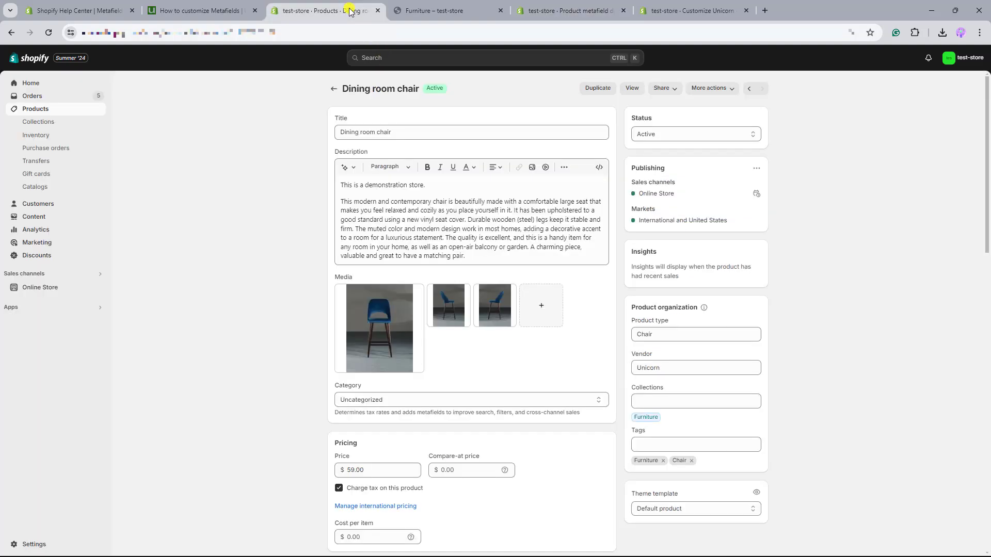
click(333, 90)
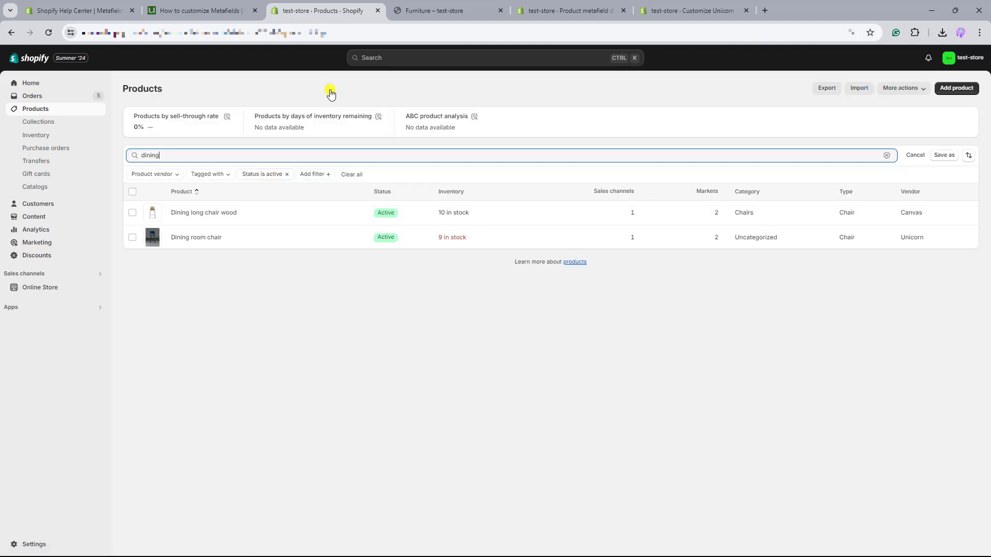
key(BackSpace)
key(BackSpace)
key(BackSpace)
text(comfy)
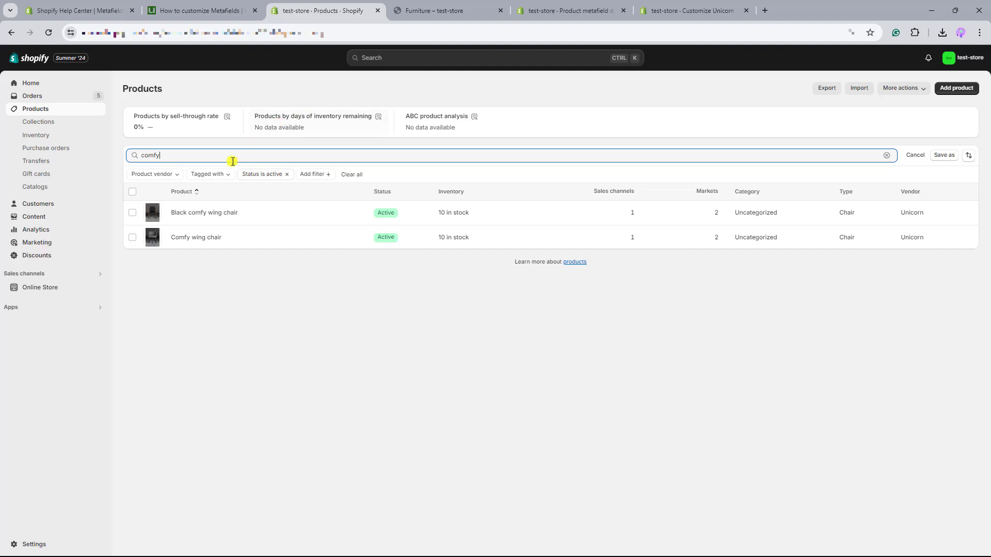
click(184, 213)
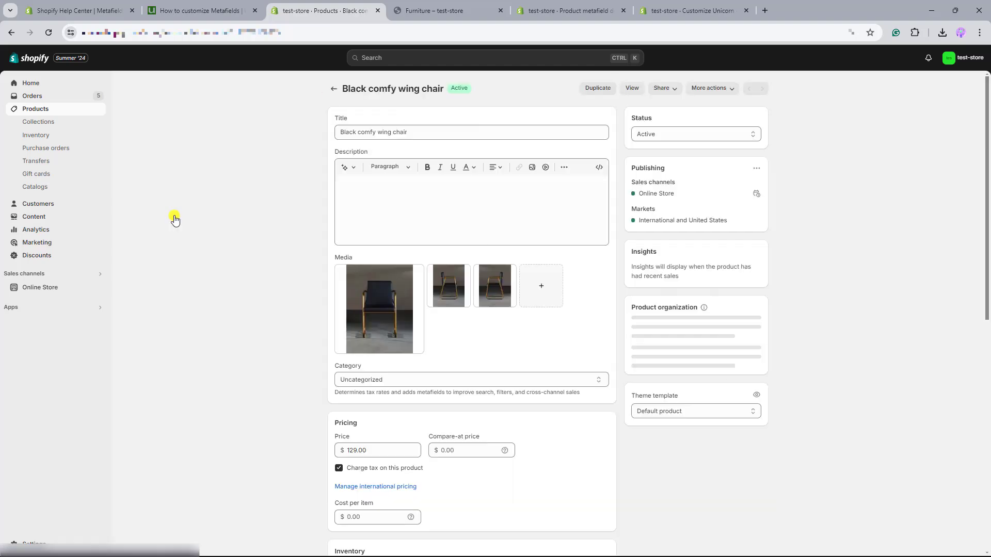
Set the custom_badge_1 metafield of the Black comfy wing chair to True
scroll(175, 217, down, 10)
scroll(174, 217, down, 4)
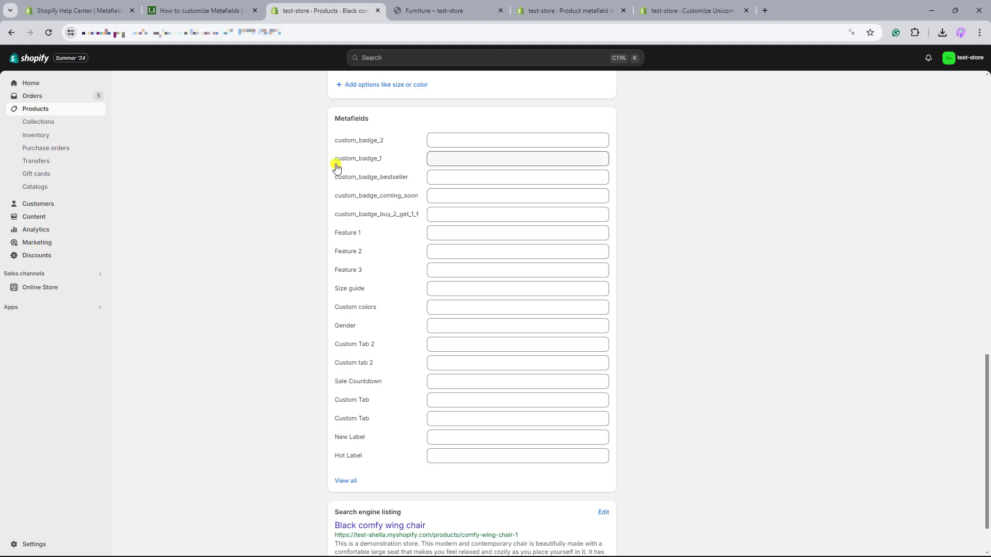
click(451, 160)
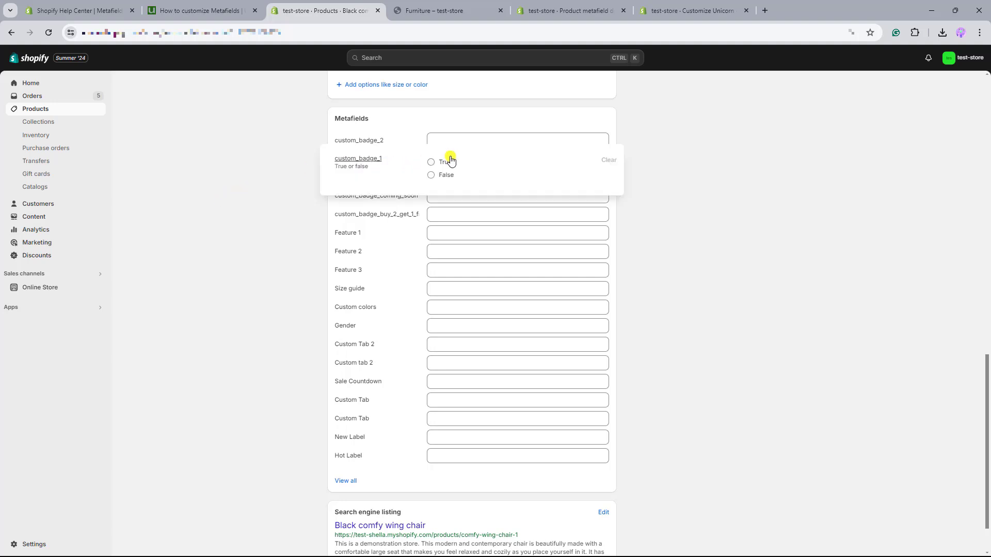
click(446, 161)
click(450, 119)
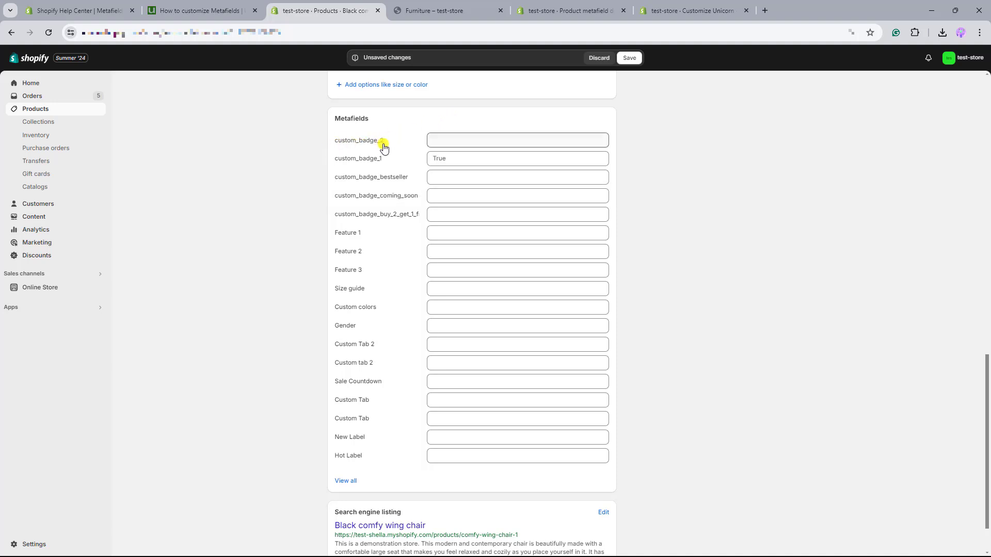
Assign the BEST PRICE image sale-7722422_1280.png to the Black comfy wing chair's custom_badge_2 metafield and save the product
click(446, 143)
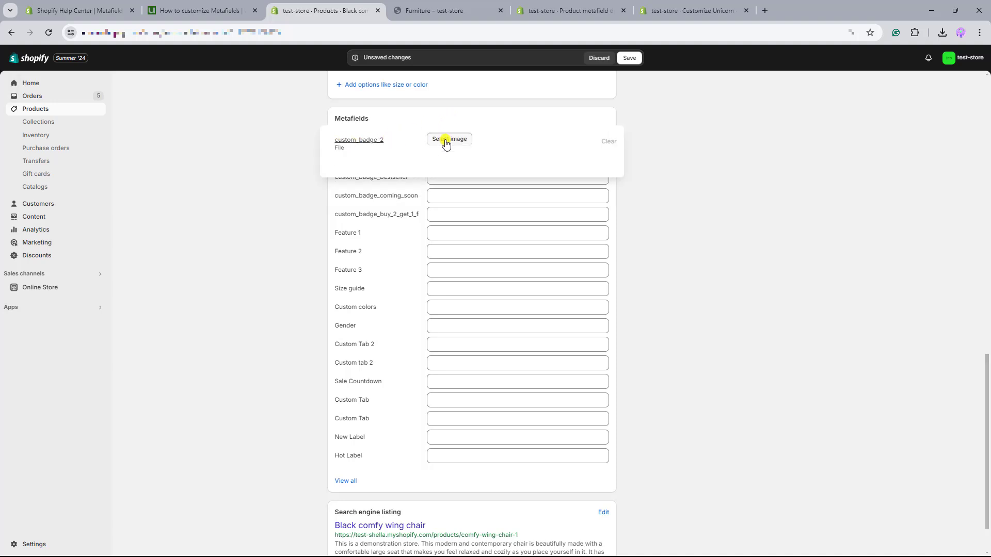
click(447, 140)
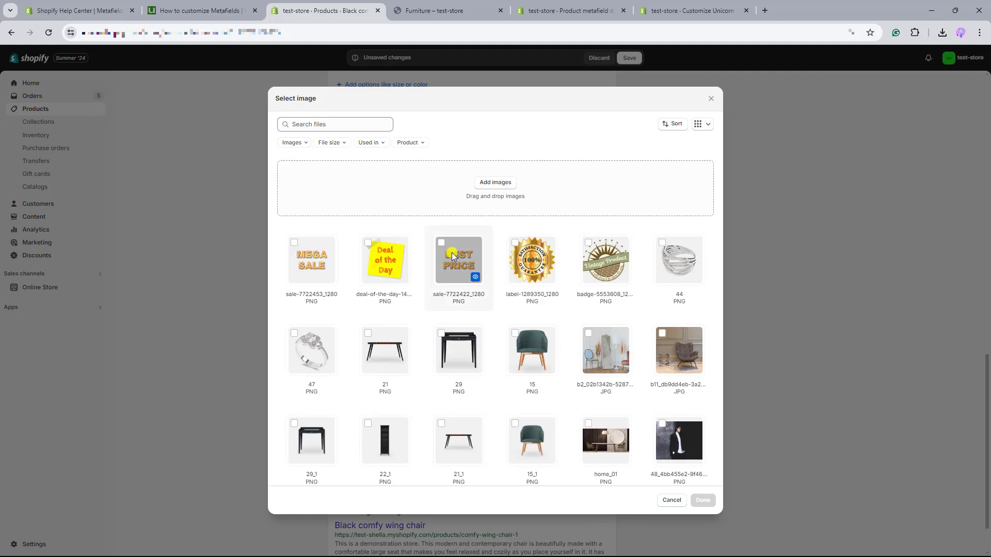
click(451, 253)
click(699, 505)
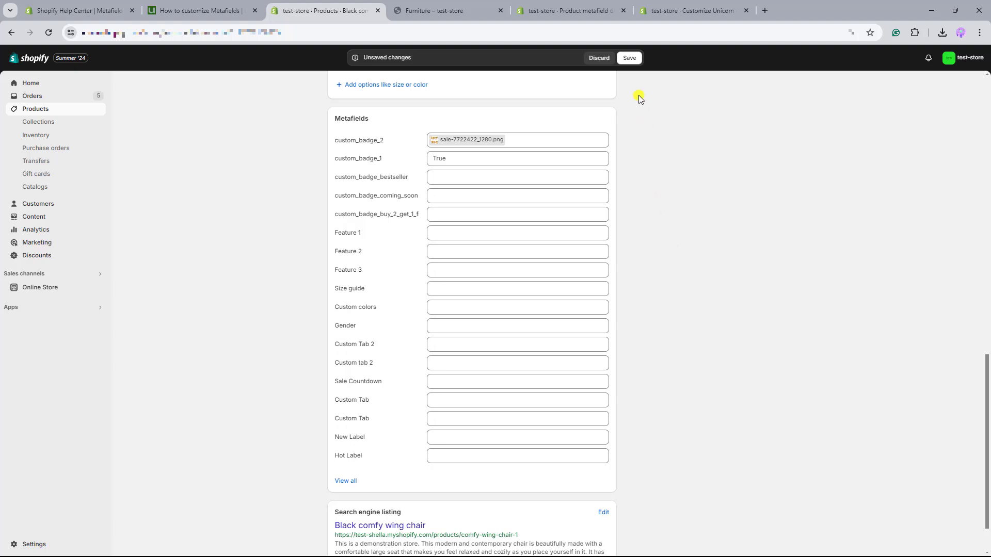
click(627, 59)
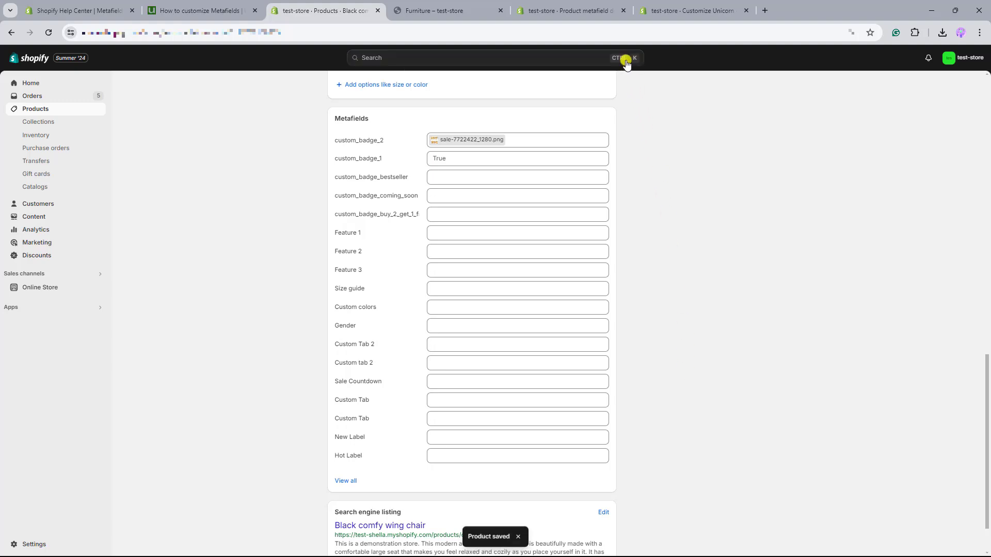
Return to the "comfy" product search and open the Comfy wing chair product
scroll(593, 144, up, 20)
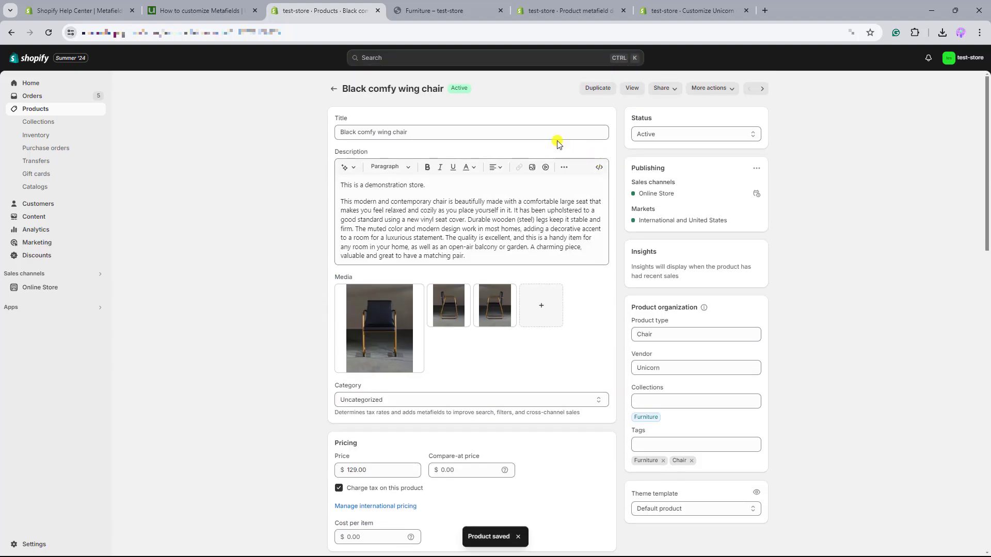
click(334, 89)
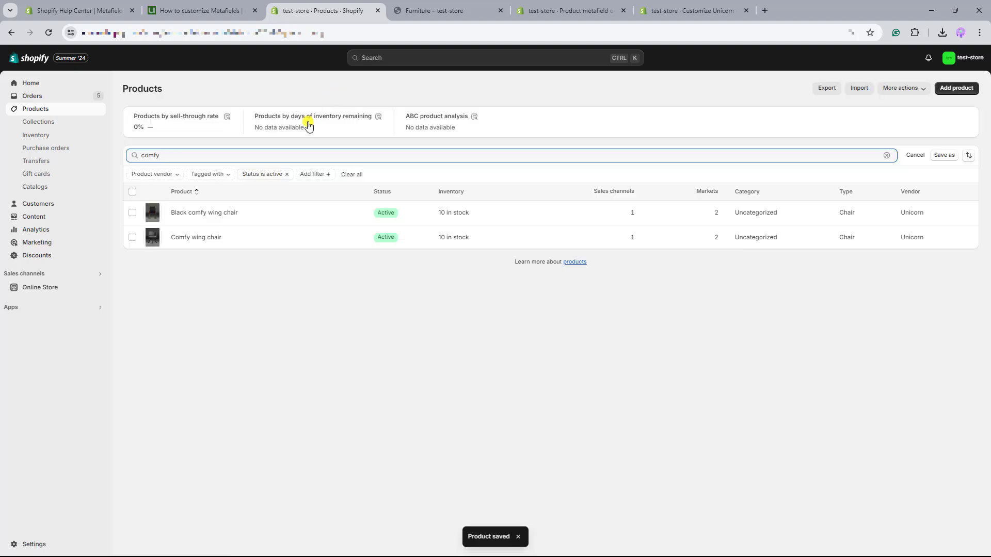
click(200, 243)
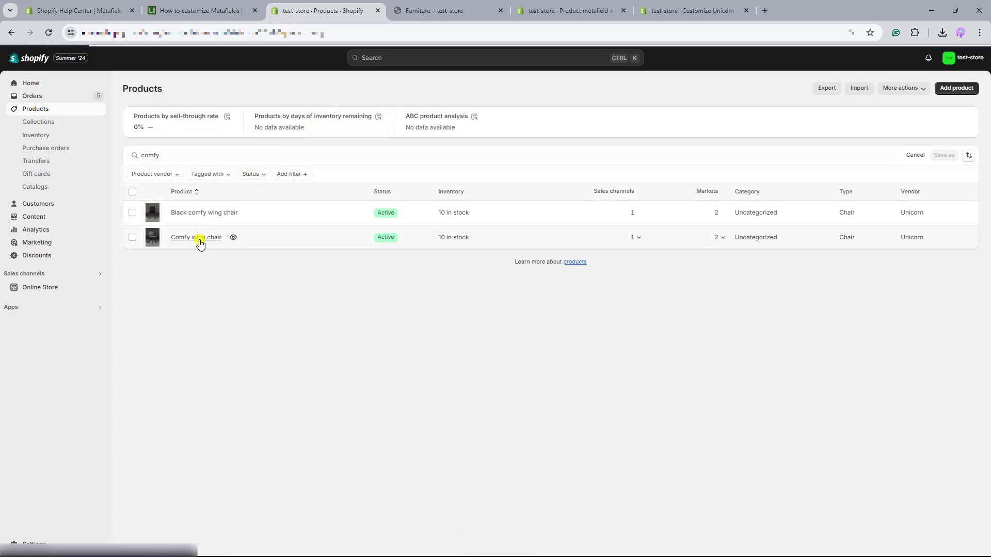
Assign the MEGA SALE image sale-7722453_1280.png to the Comfy wing chair's custom_badge_2 metafield and save the product
scroll(201, 243, down, 10)
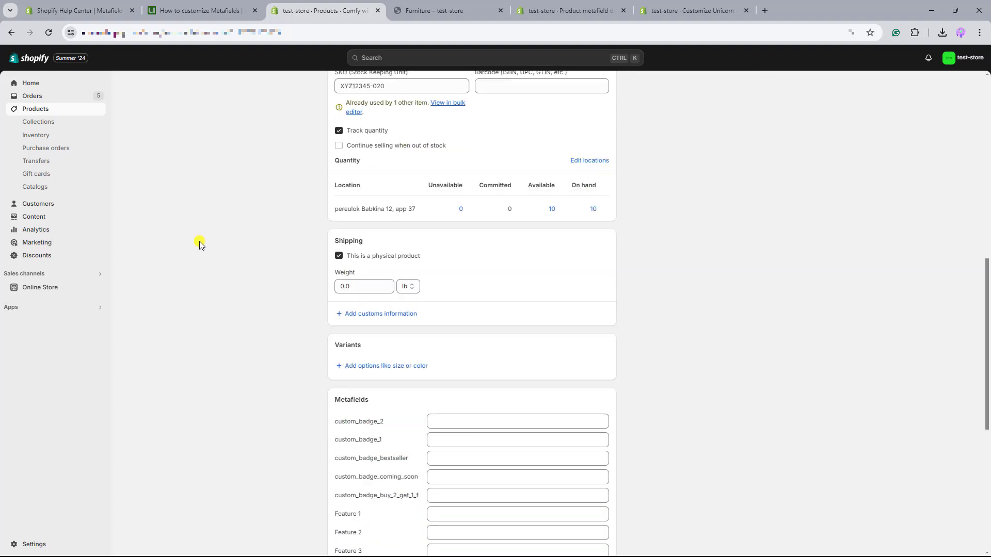
scroll(199, 241, down, 3)
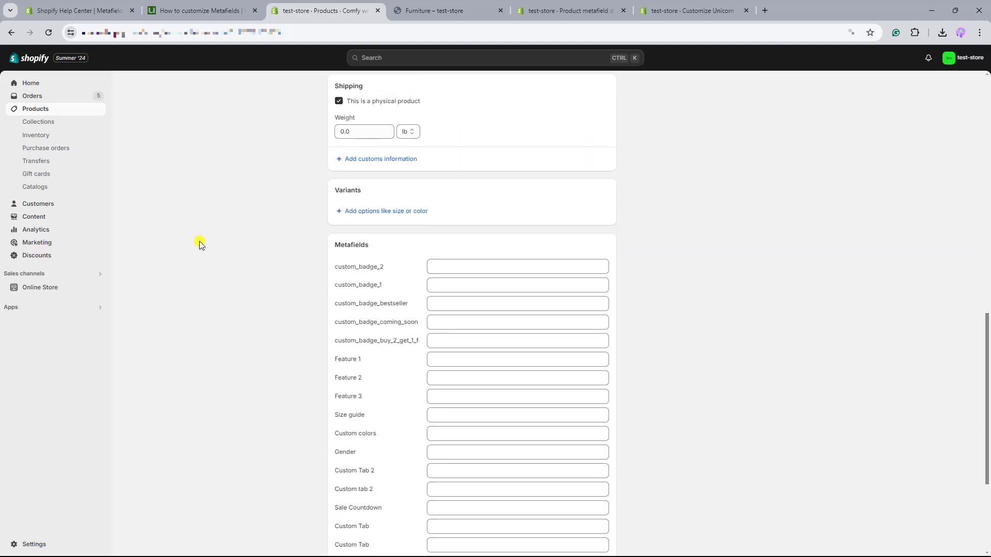
click(444, 271)
click(444, 271)
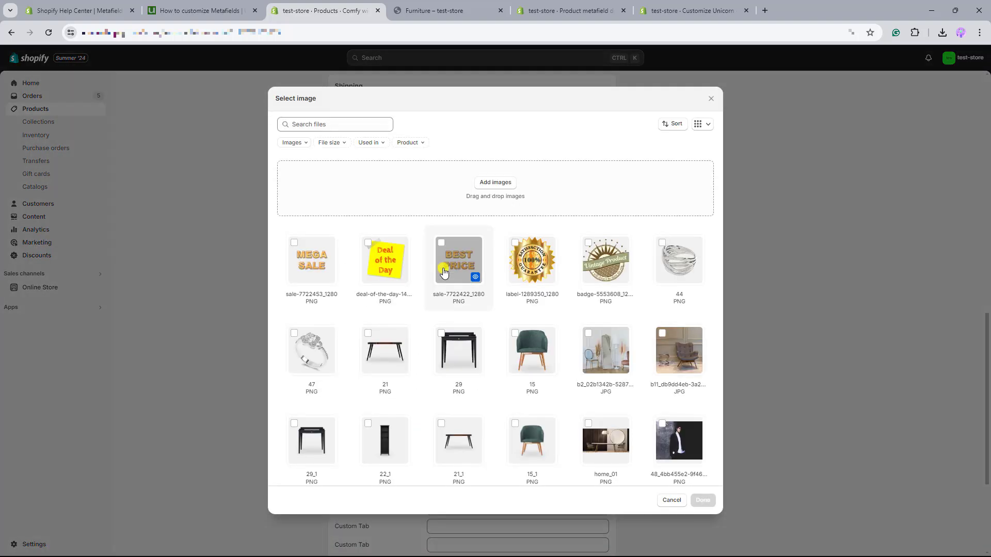
click(326, 261)
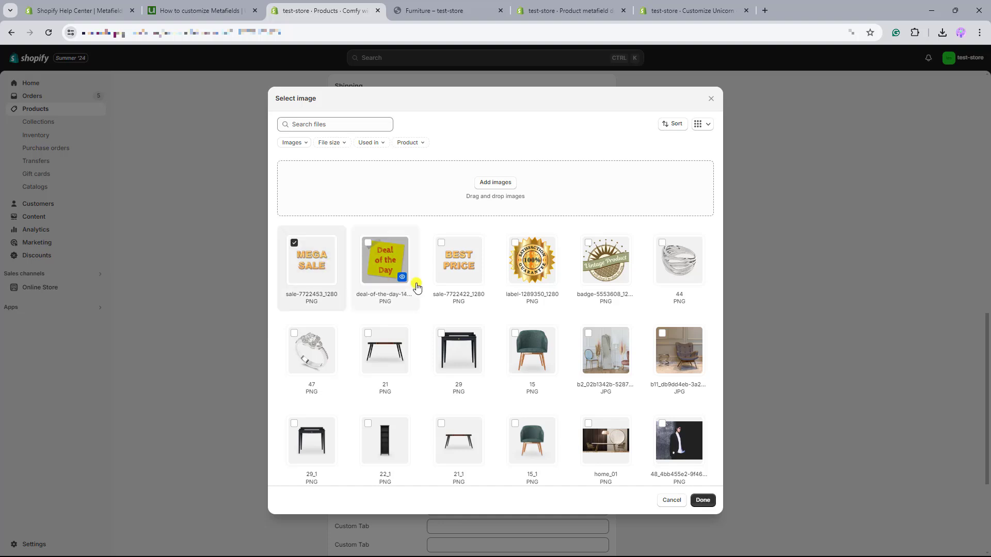
click(701, 500)
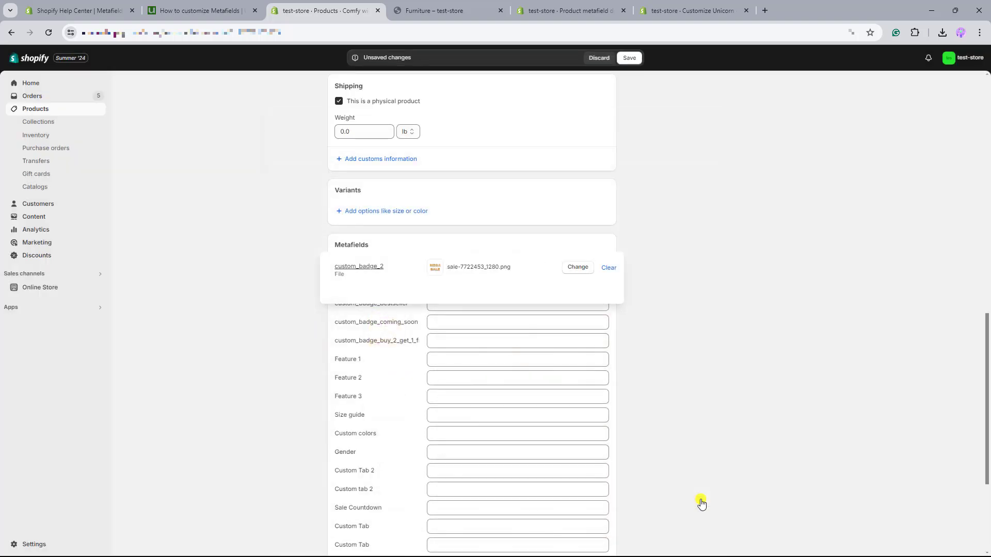
click(666, 156)
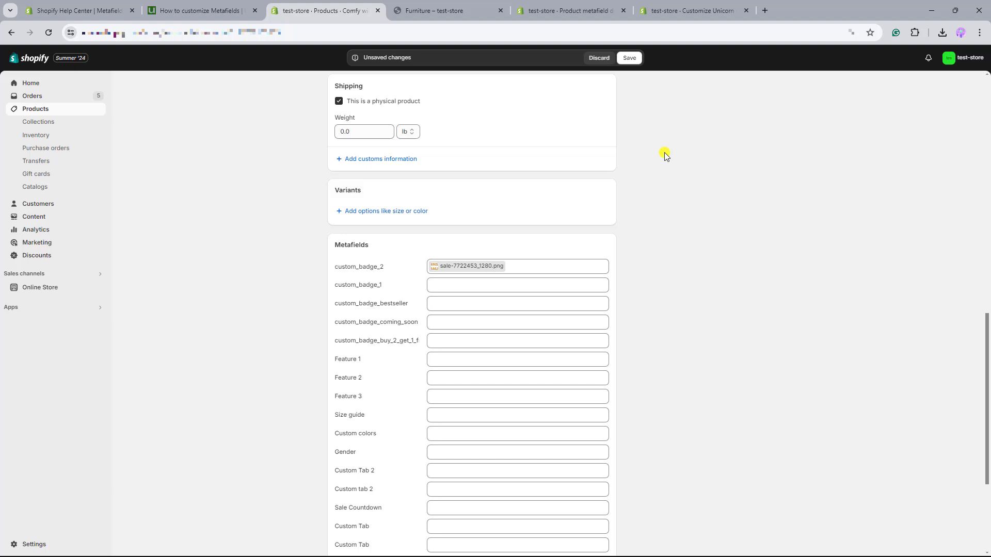
click(636, 58)
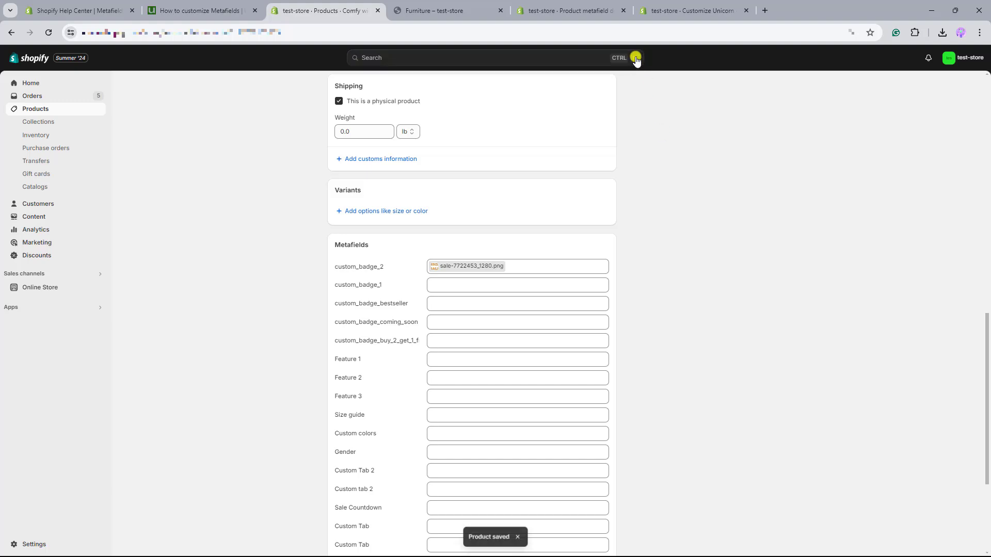
Switch to the Unicorn theme customizer and set the First badge image to label-1289350_1280
click(661, 15)
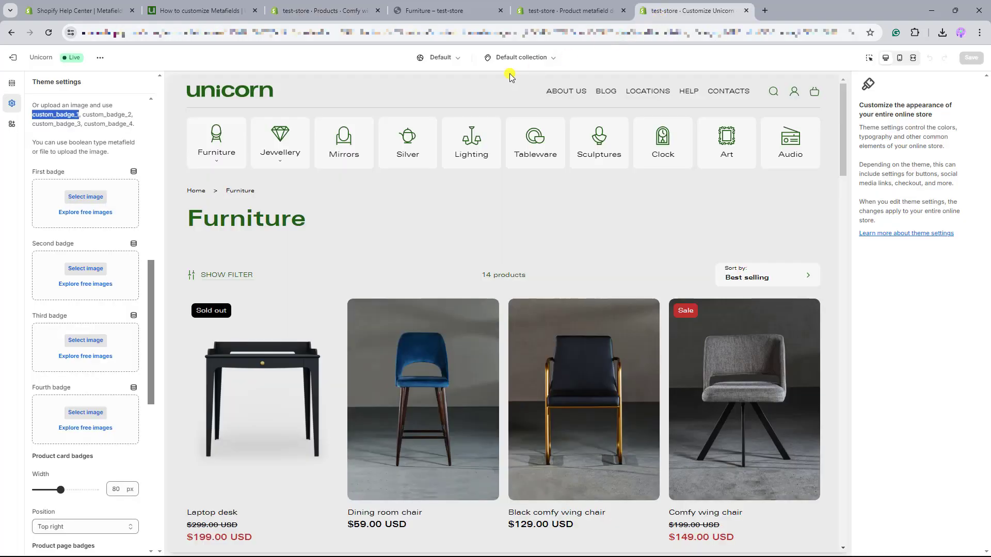
click(227, 154)
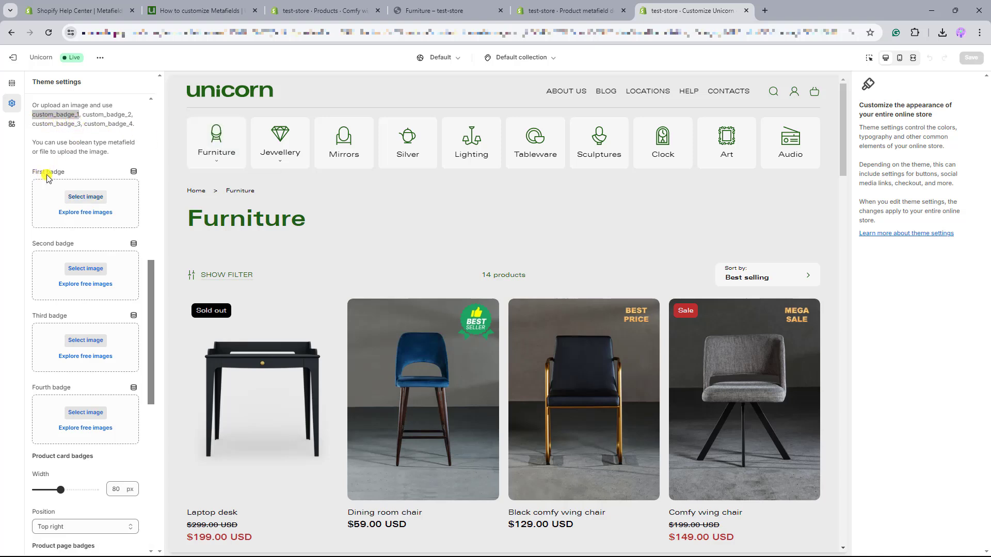
click(84, 198)
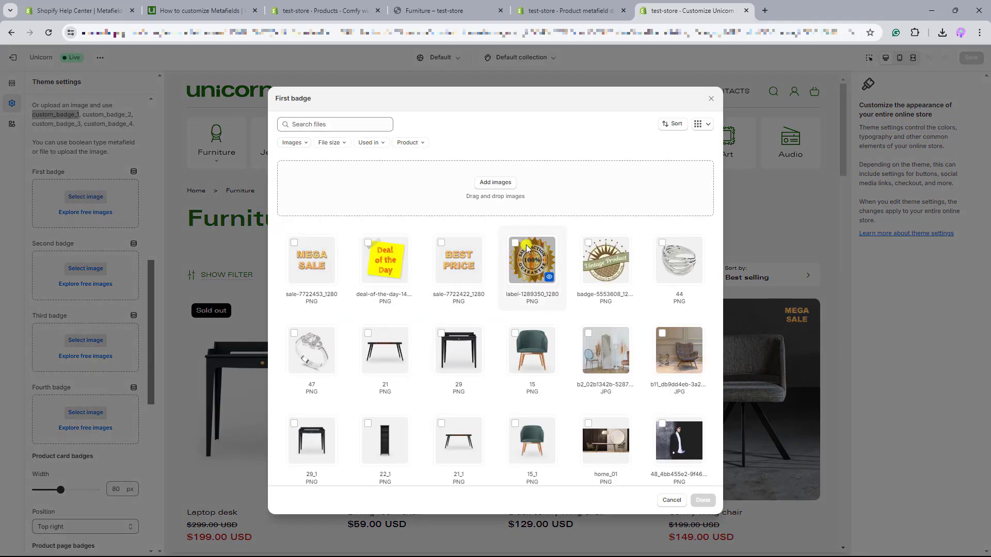
click(527, 248)
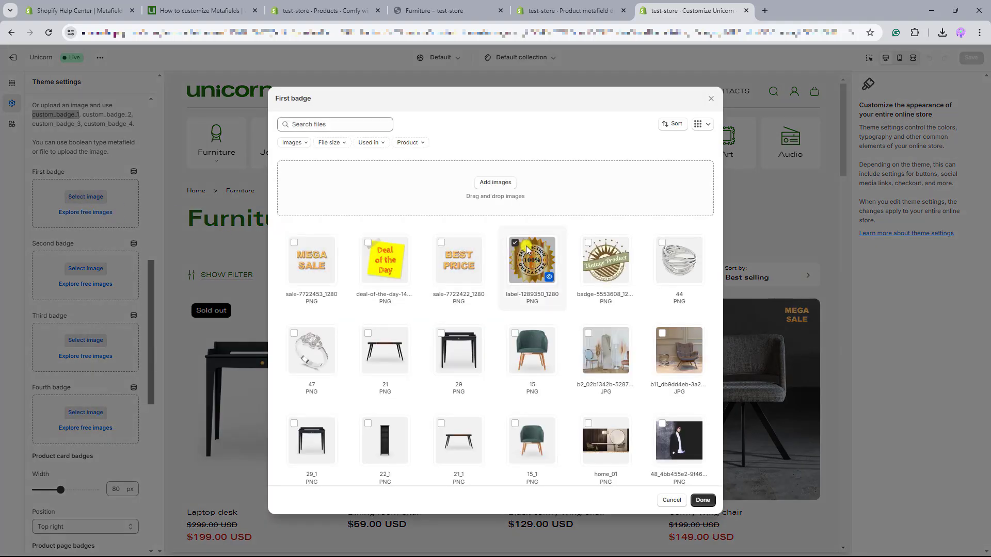
click(703, 501)
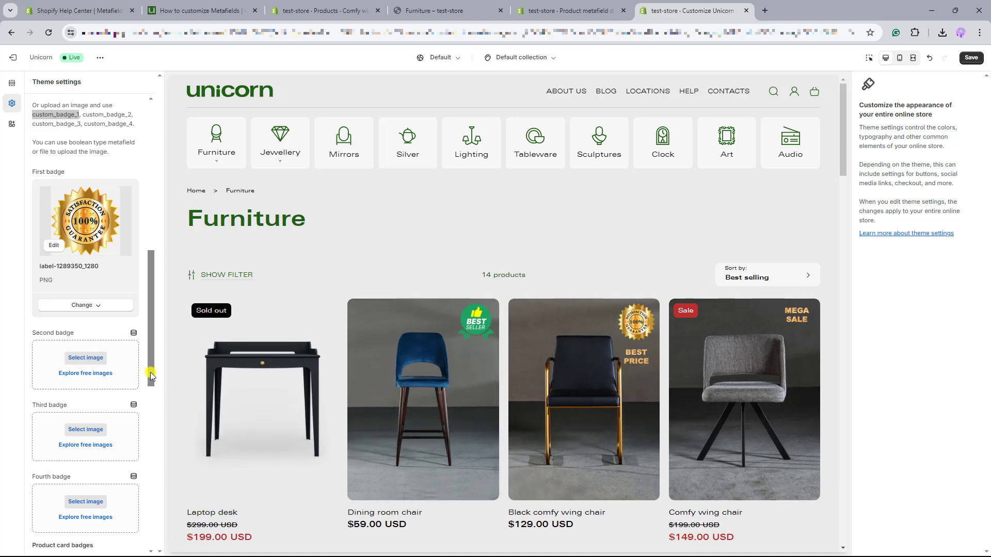
Try a product card badge width of 100 px with the Bottom right and Bottom left positions
drag(150, 373, 153, 453)
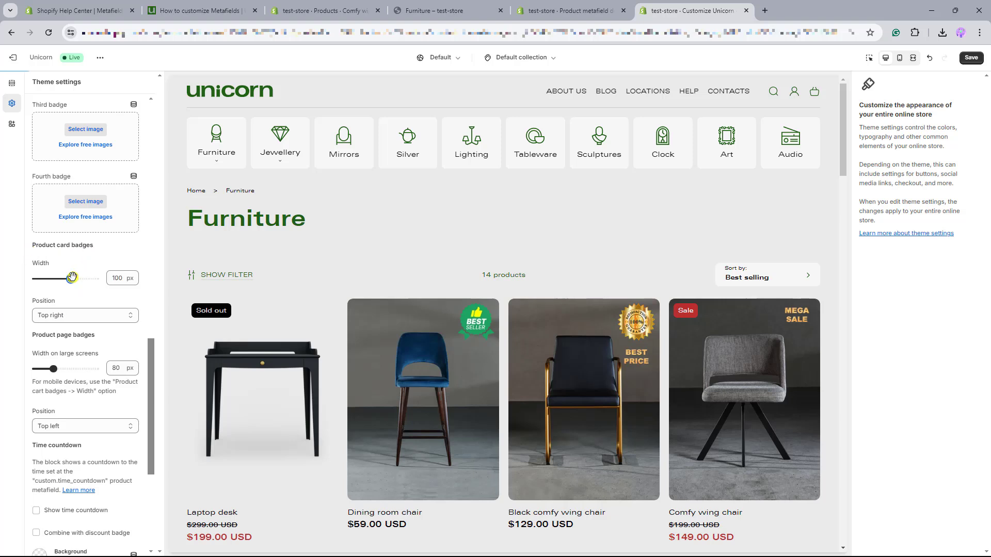
click(72, 316)
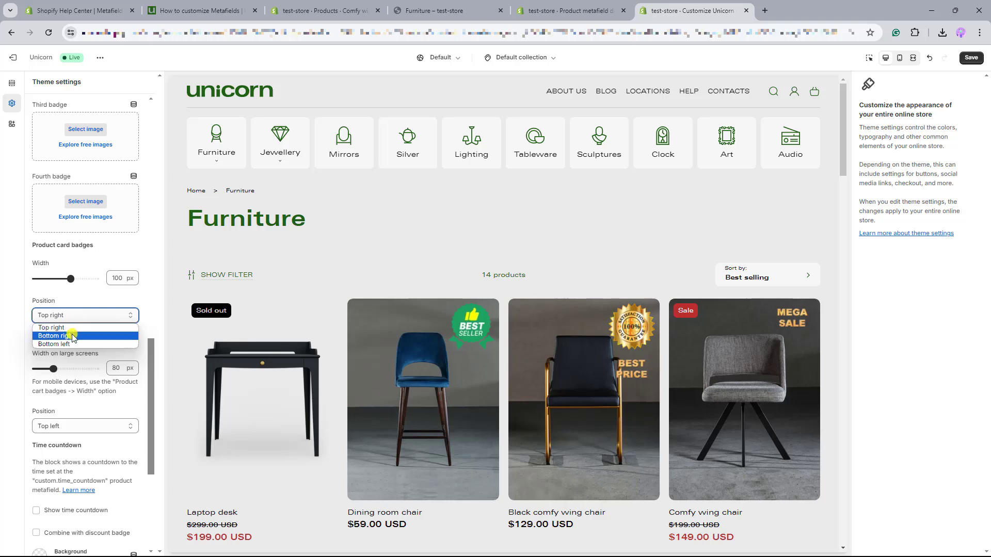
click(73, 337)
click(72, 315)
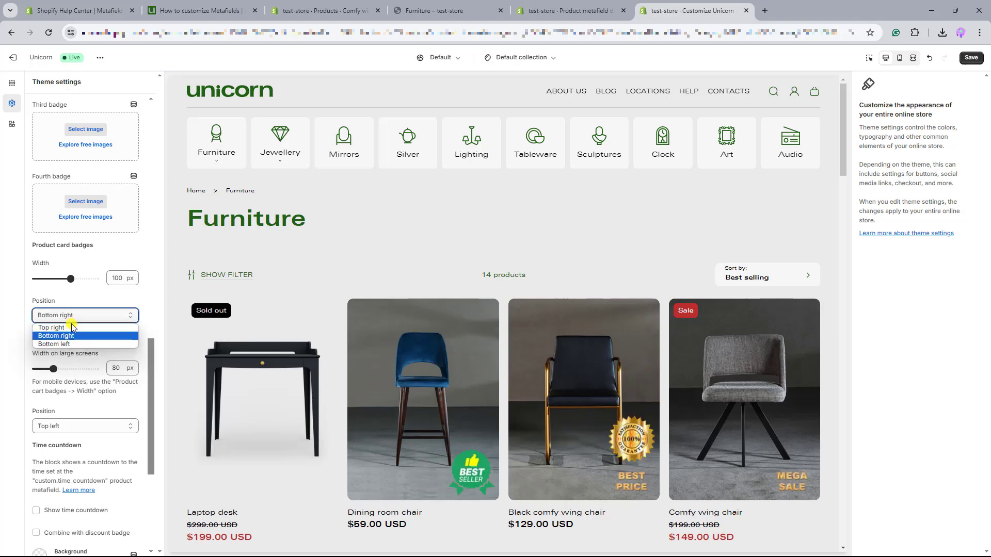
click(70, 343)
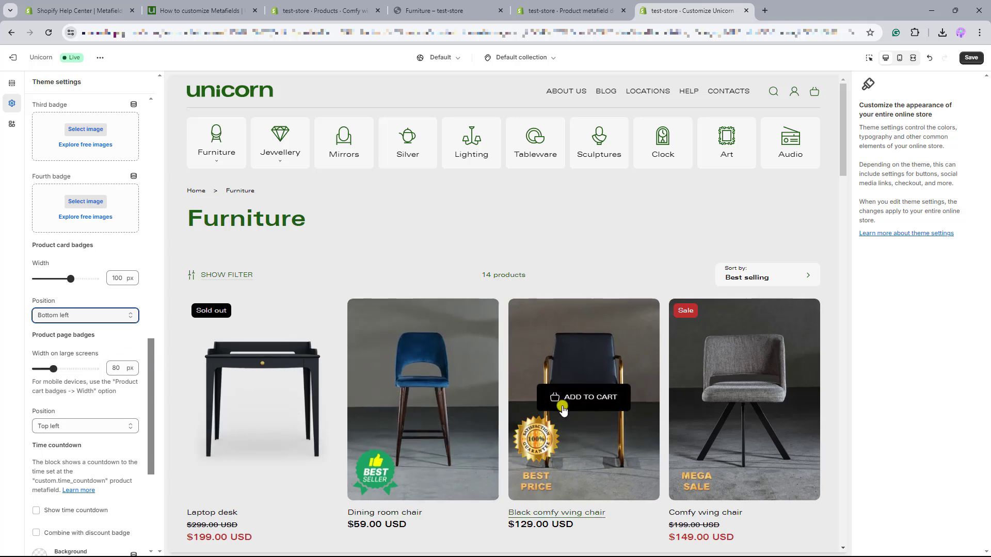
Open the Black comfy wing chair preview and try 120 px product page badges at Top right, Bottom right and Bottom left
click(548, 395)
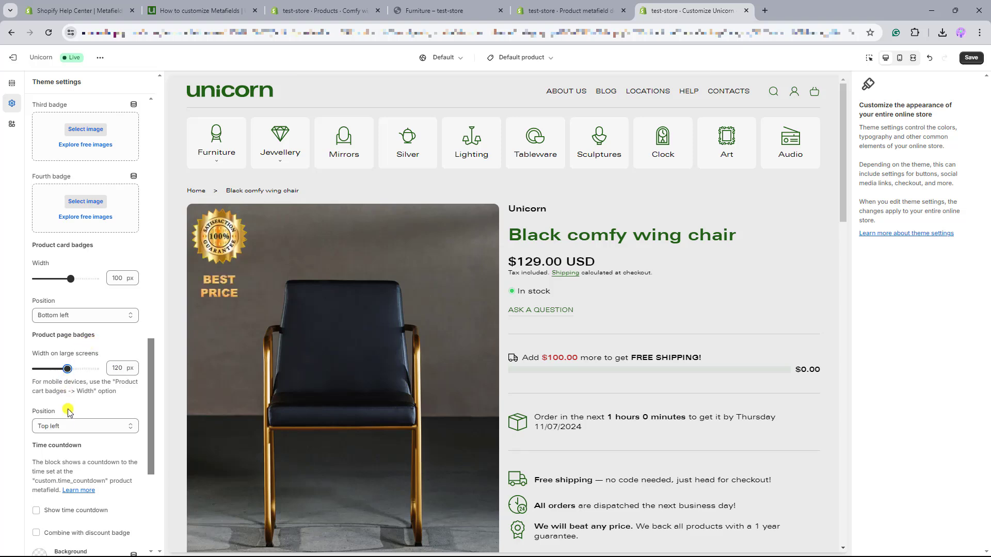
click(67, 428)
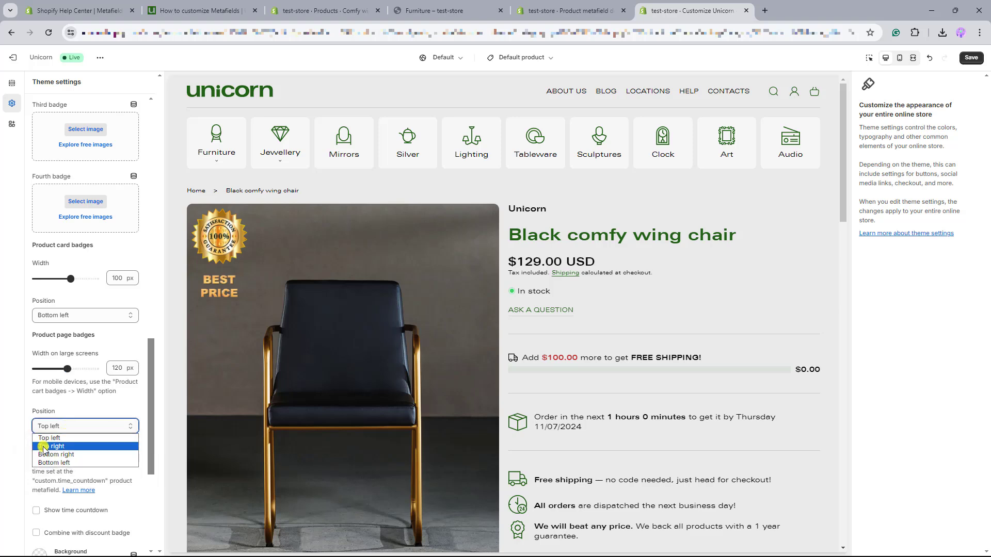
click(49, 446)
click(46, 427)
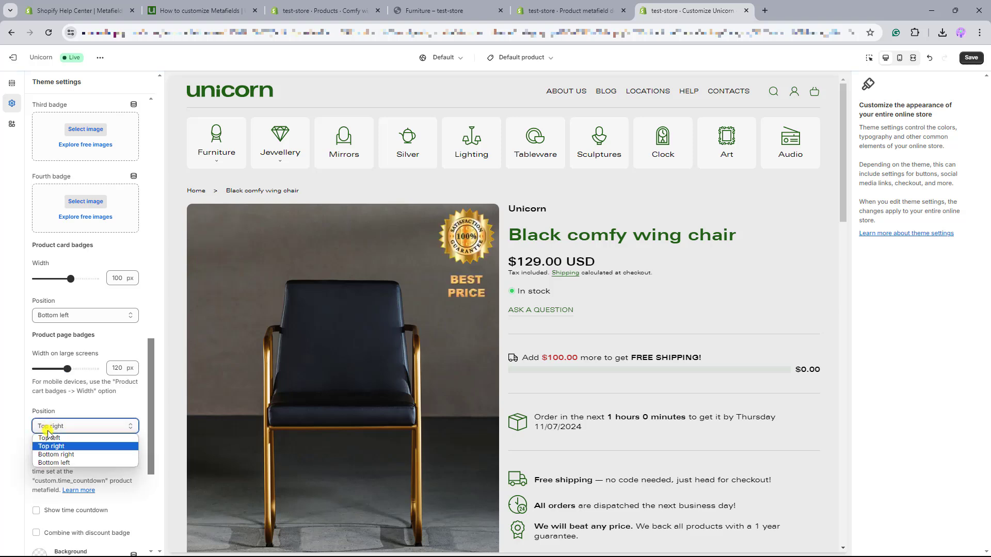
click(93, 455)
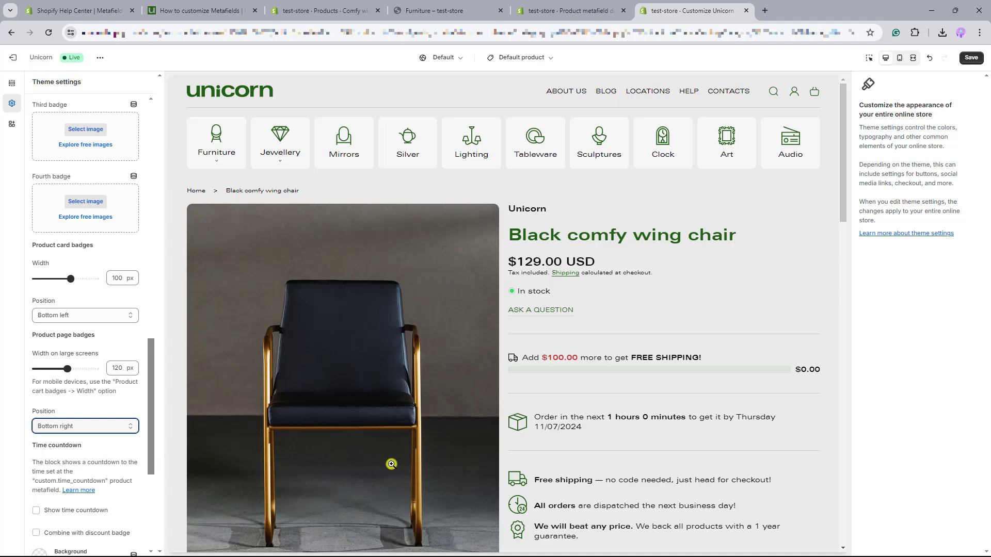
scroll(520, 467, down, 8)
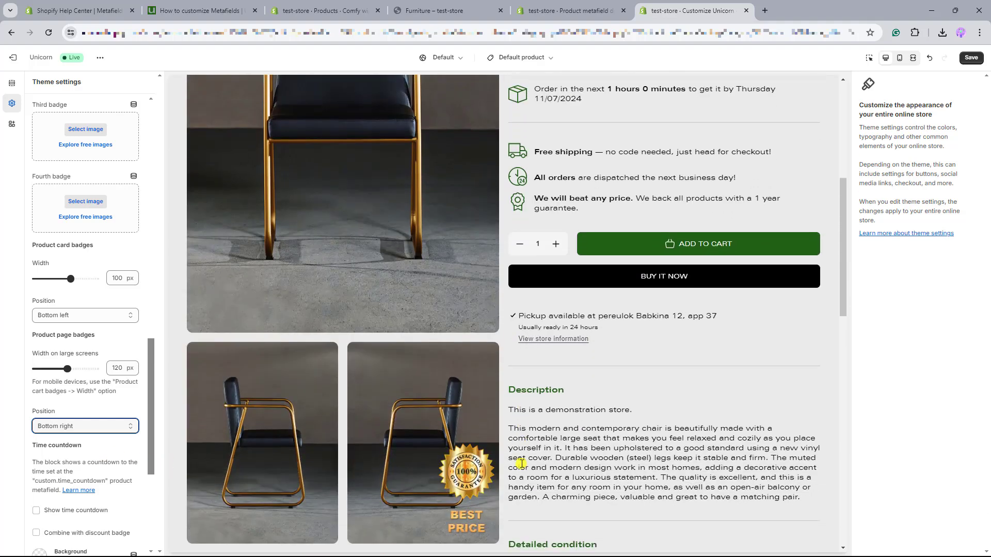
click(80, 426)
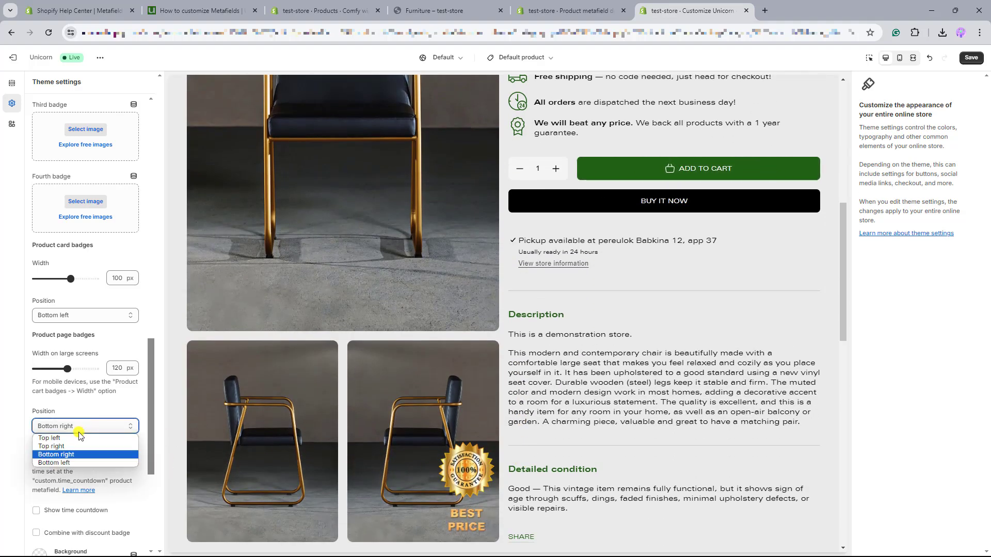
click(72, 463)
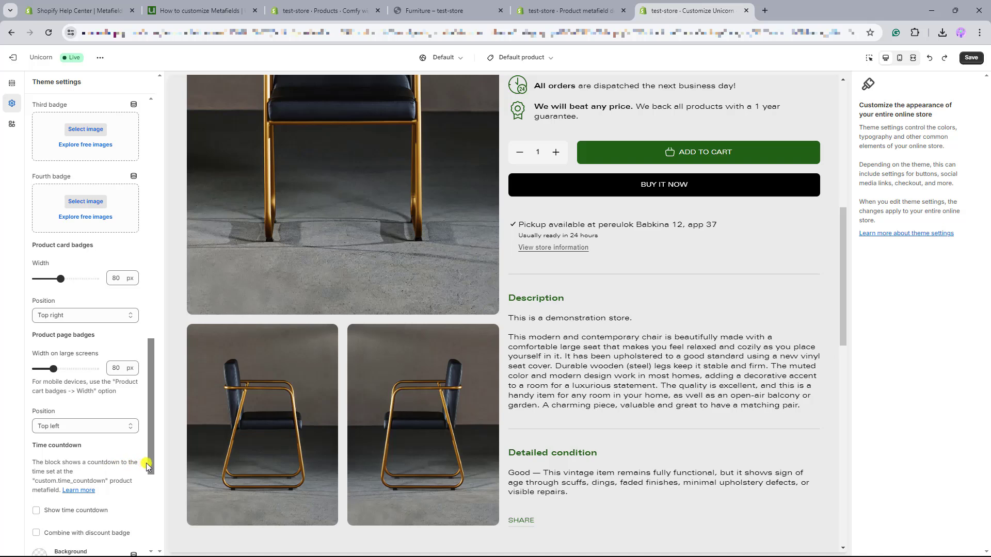
Examine the theme's Time countdown settings and the custom.time_countdown product metafield they require
drag(150, 467, 146, 506)
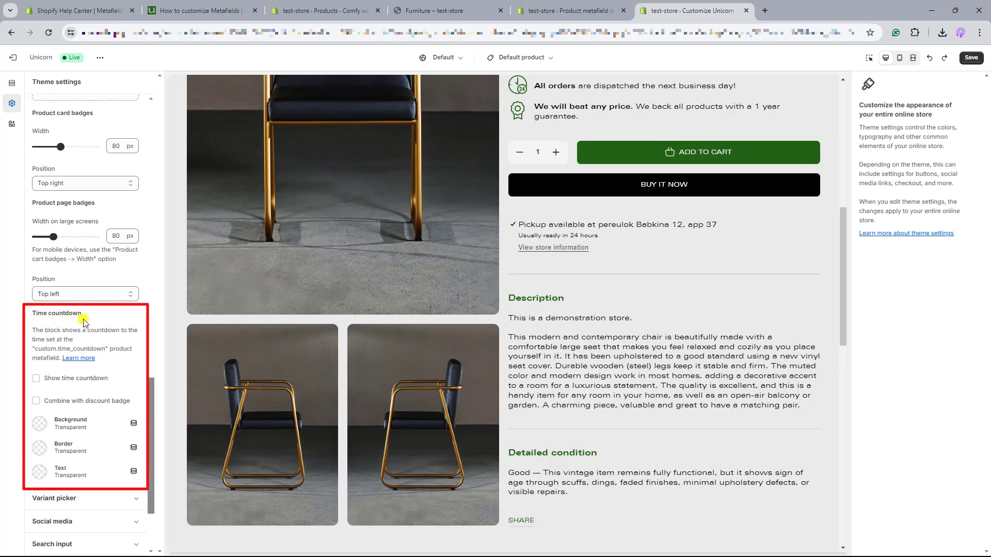
drag(34, 350, 105, 351)
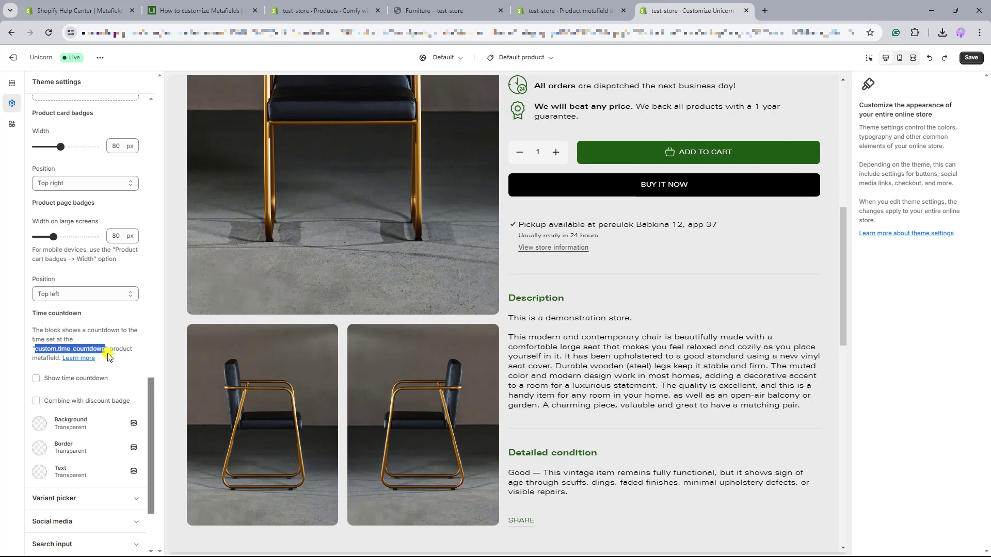
click(107, 355)
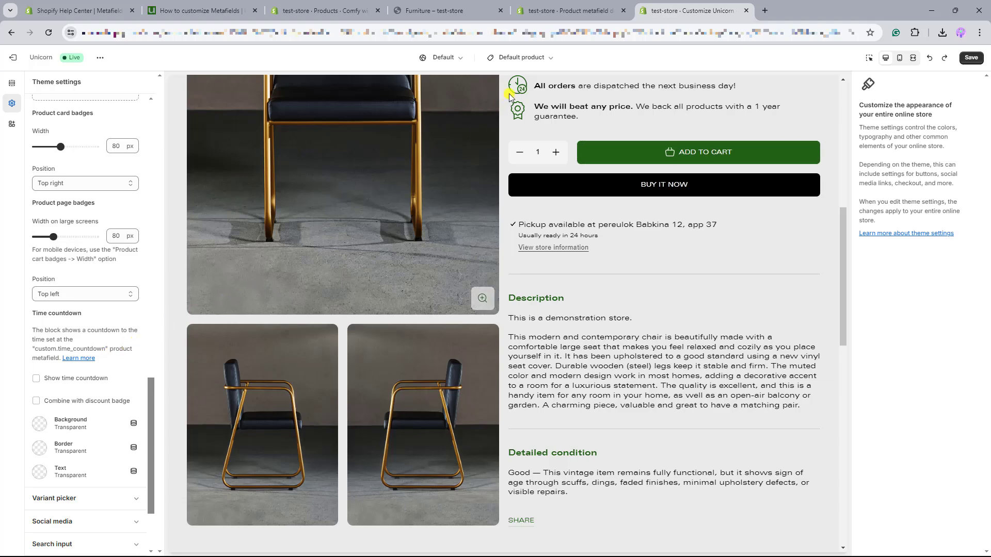
Return to the product metafield definitions and start a new definition named Time countdown with the key custom.time_countdown
click(592, 10)
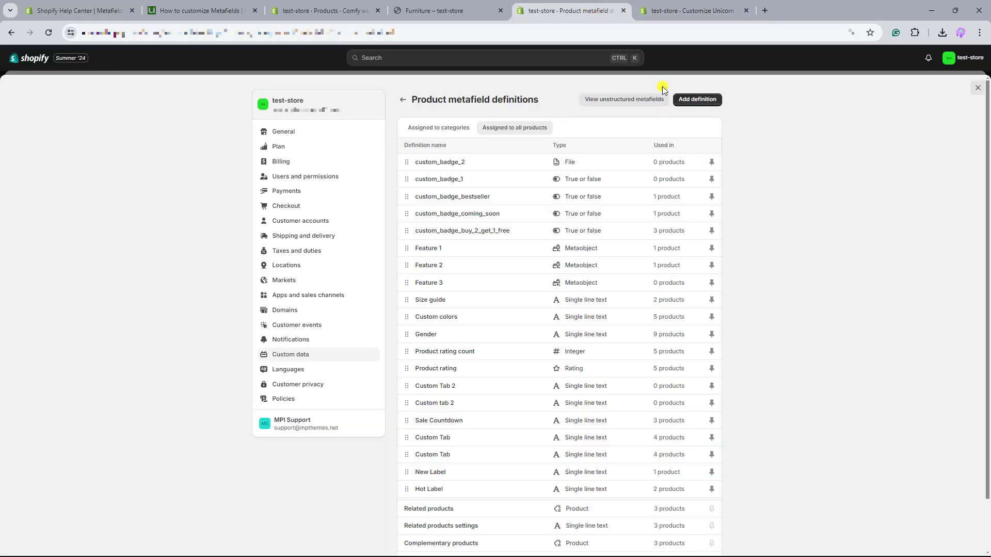
click(718, 104)
click(493, 147)
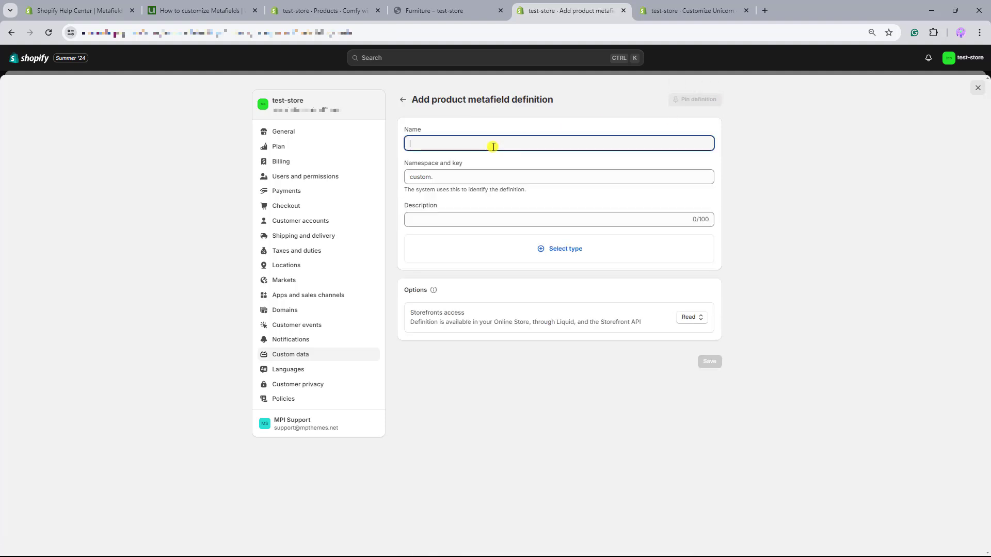
text(Time coun)
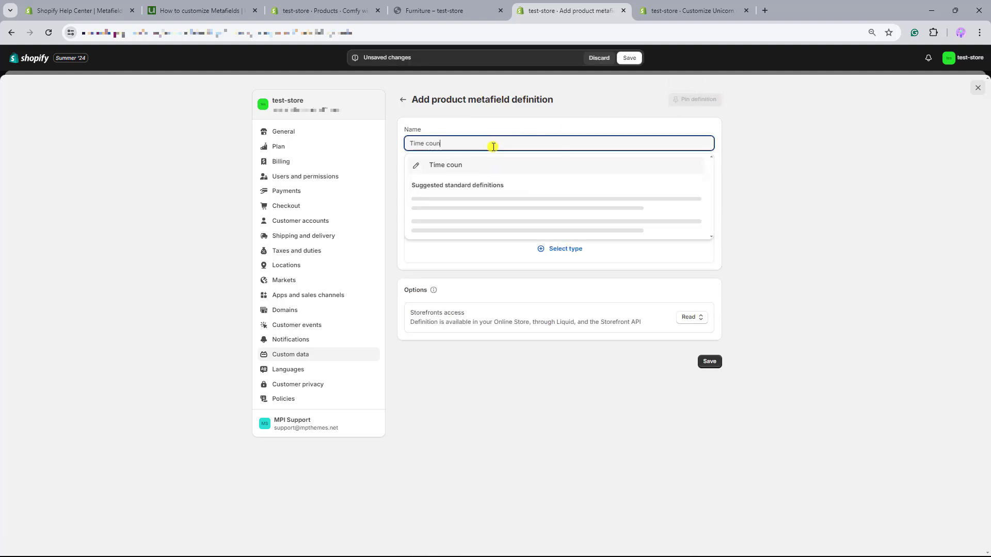
text(tdown)
click(475, 165)
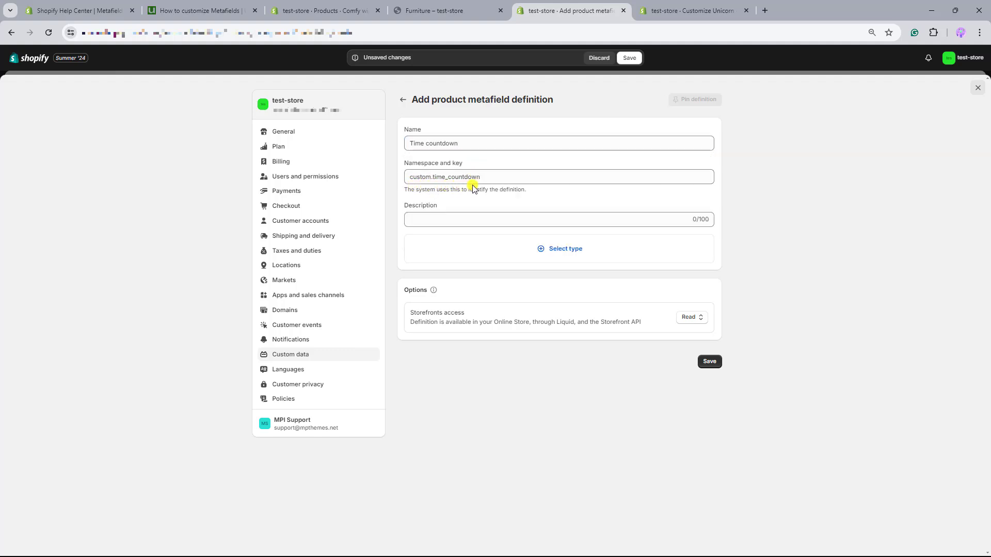
Set the Time countdown definition's type to Date and time, save it, and find it in the definitions list
click(550, 251)
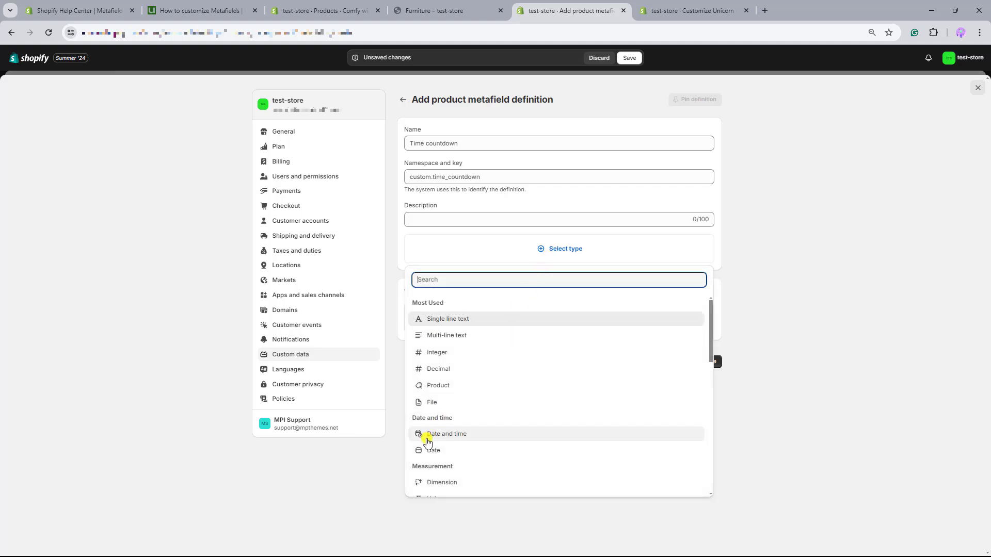
click(470, 442)
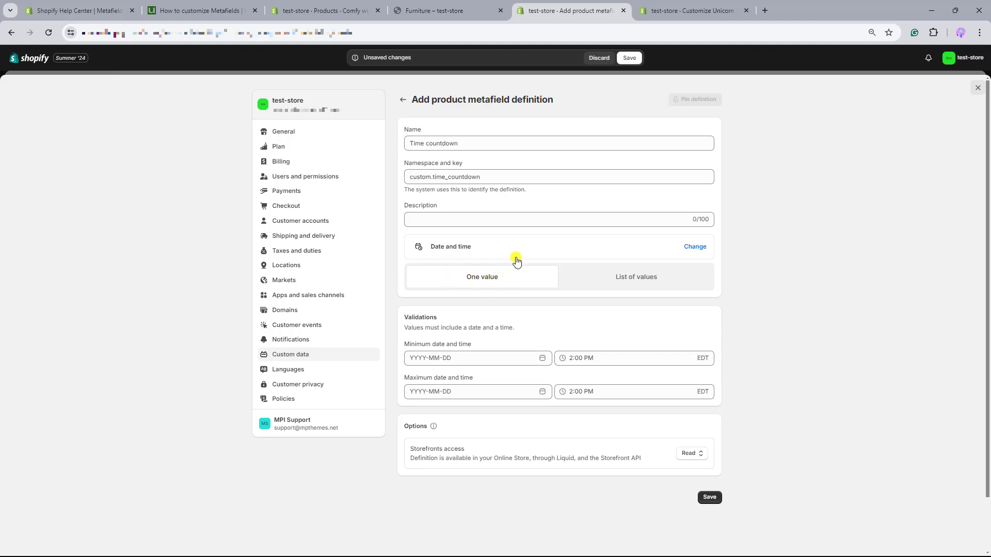
click(710, 499)
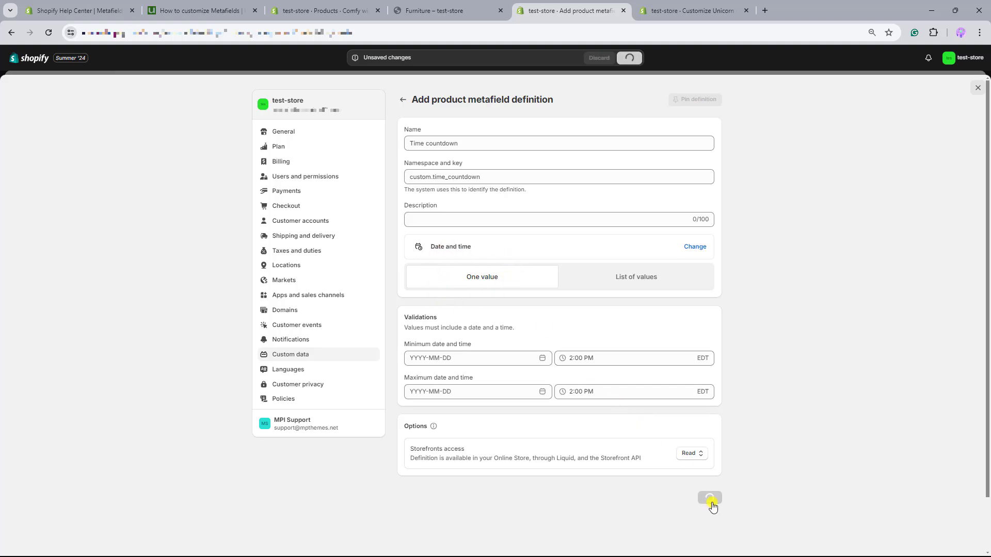
scroll(711, 506, down, 2)
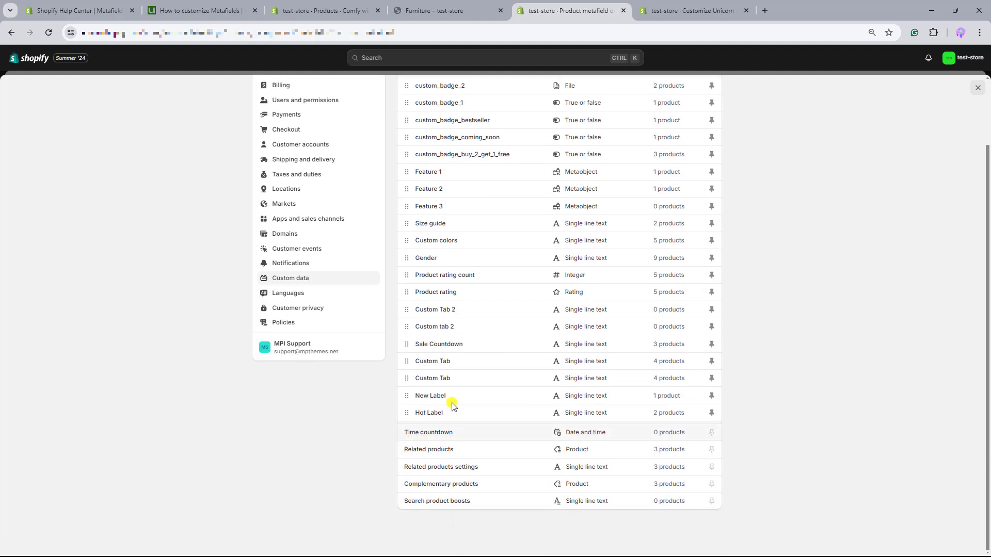
Open the Comfy wing chair's full list of product metafields, set Time countdown to July 31, 2024 at 2:00 PM, and save
click(311, 12)
scroll(299, 206, down, 2)
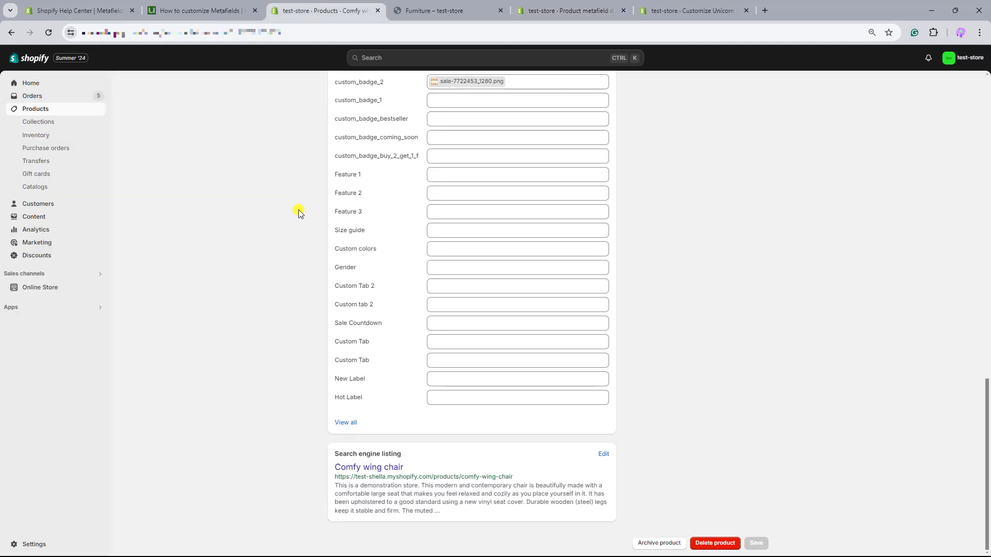
click(353, 428)
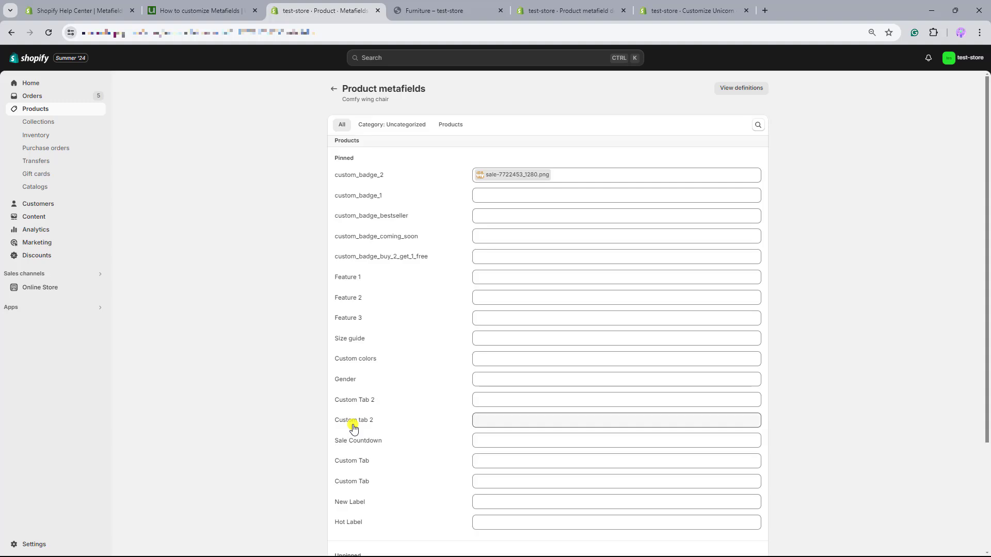
scroll(354, 427, down, 3)
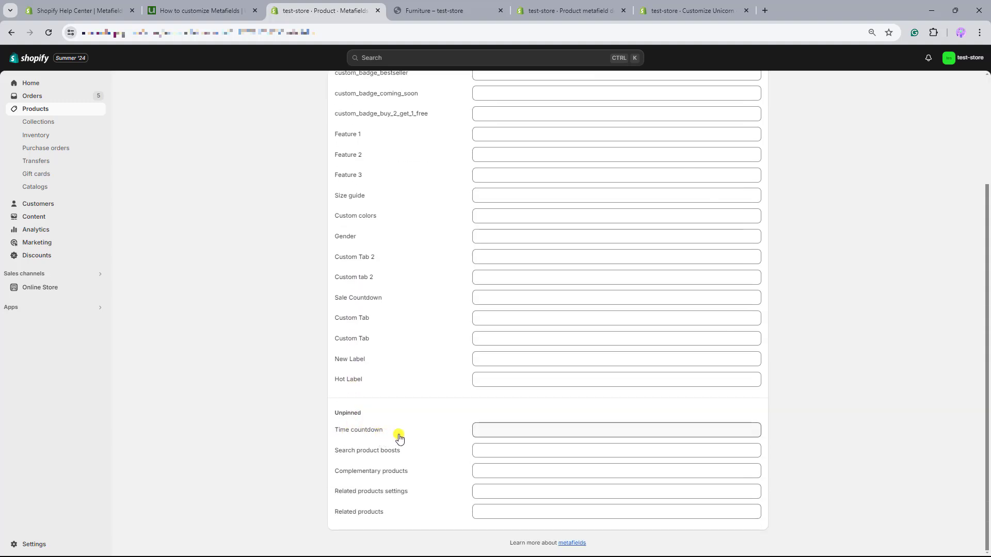
click(480, 431)
click(515, 408)
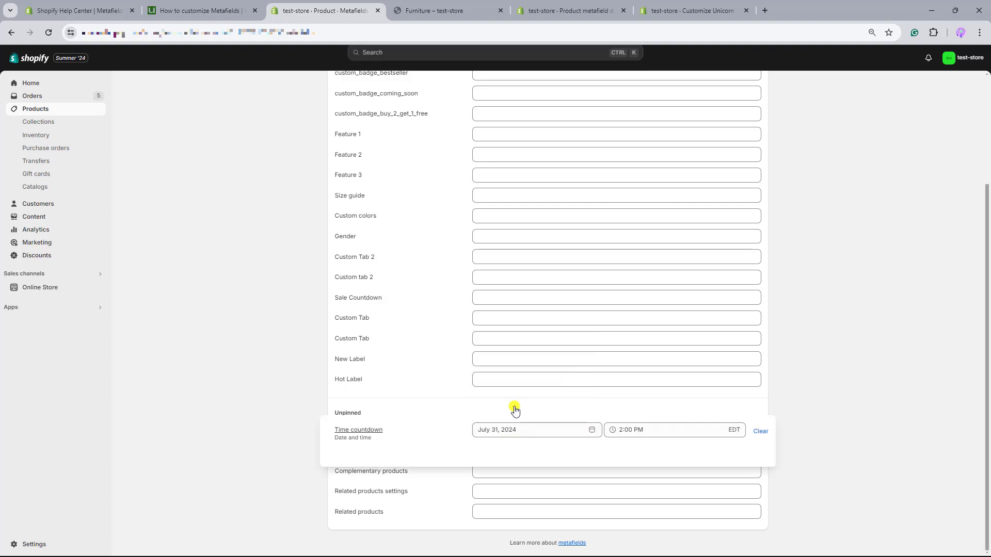
click(514, 408)
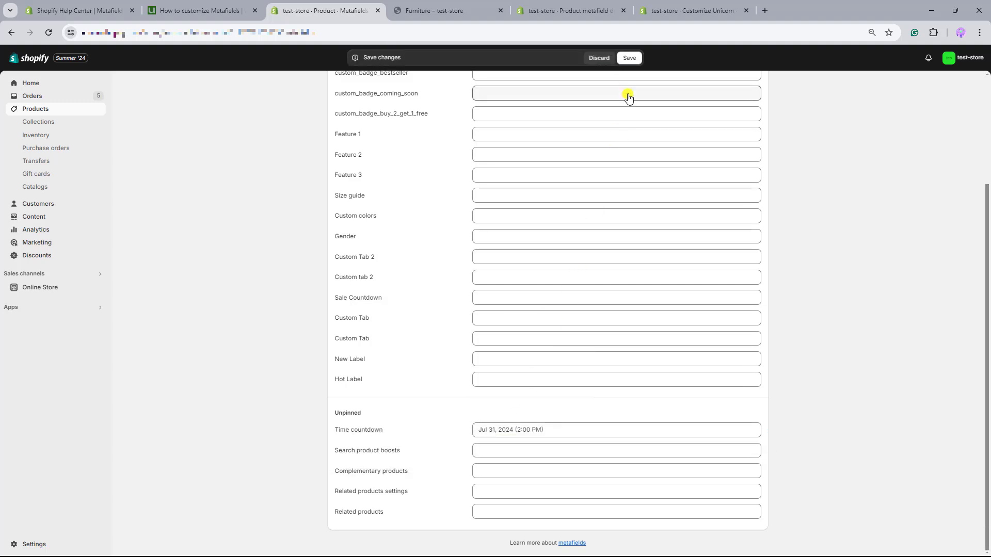
click(634, 60)
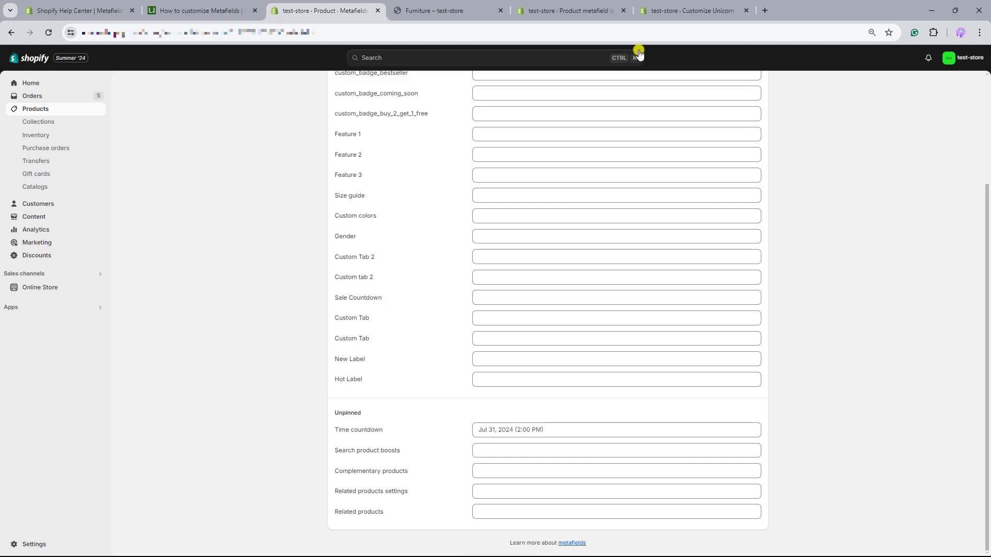
Preview the Furniture collection in the theme editor and enable both Show time countdown and Combine with discount badge
click(659, 14)
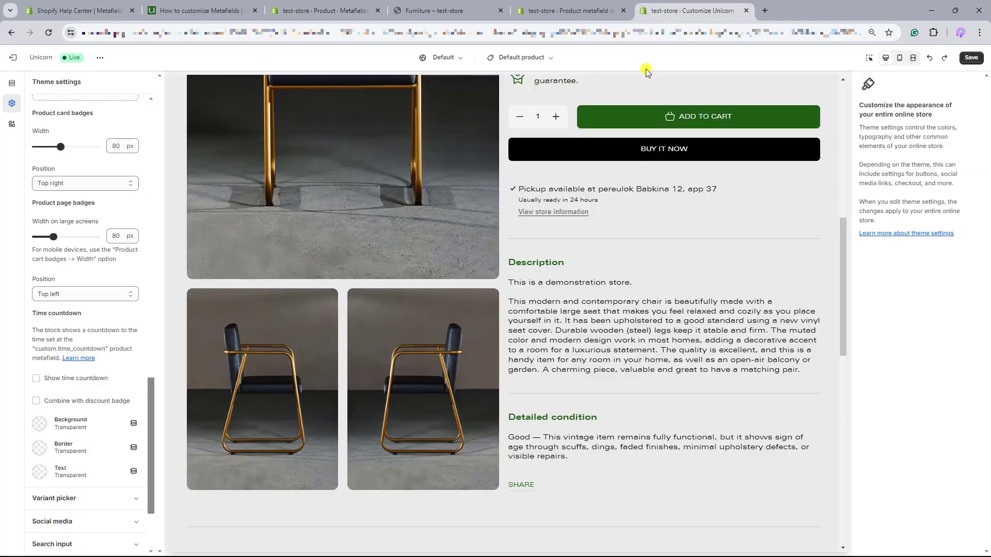
scroll(645, 104, up, 9)
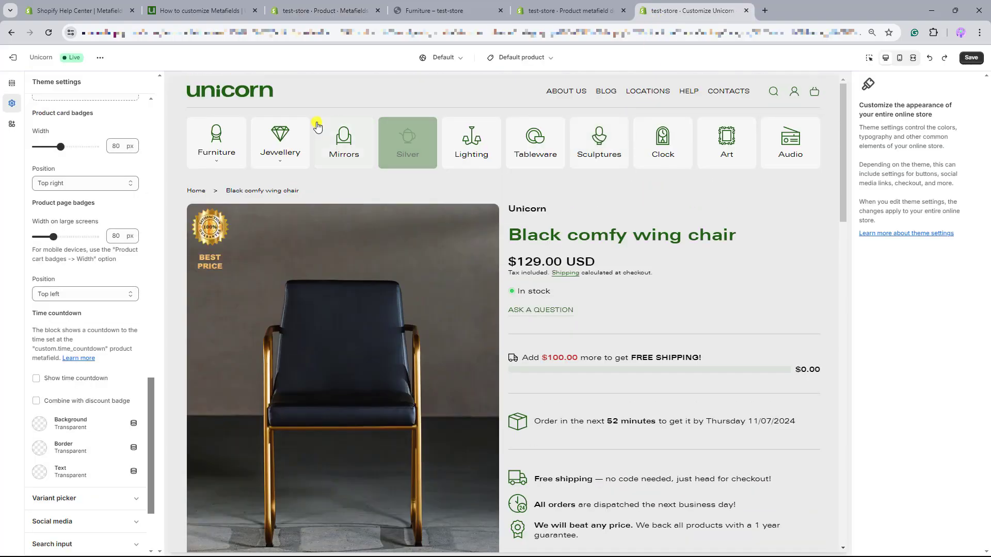
click(193, 164)
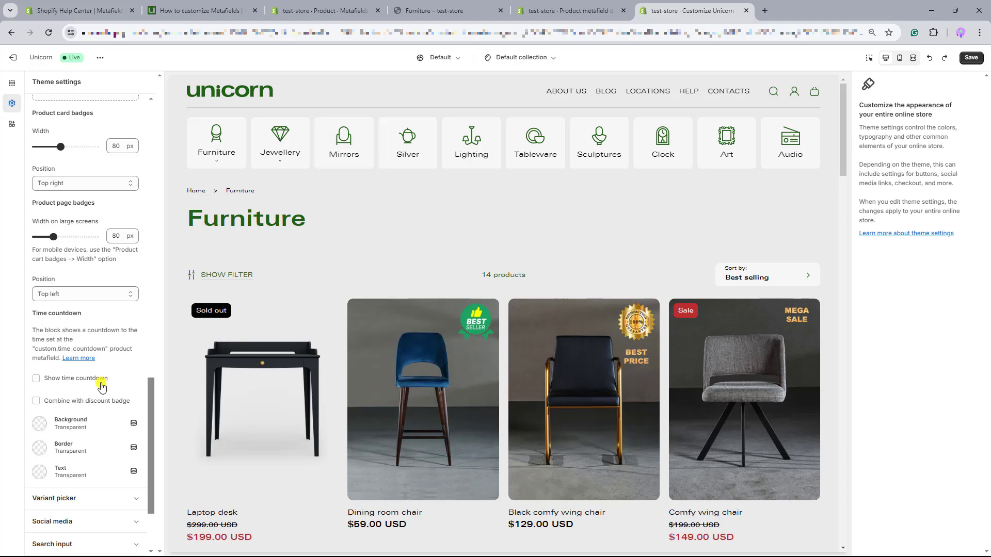
click(35, 379)
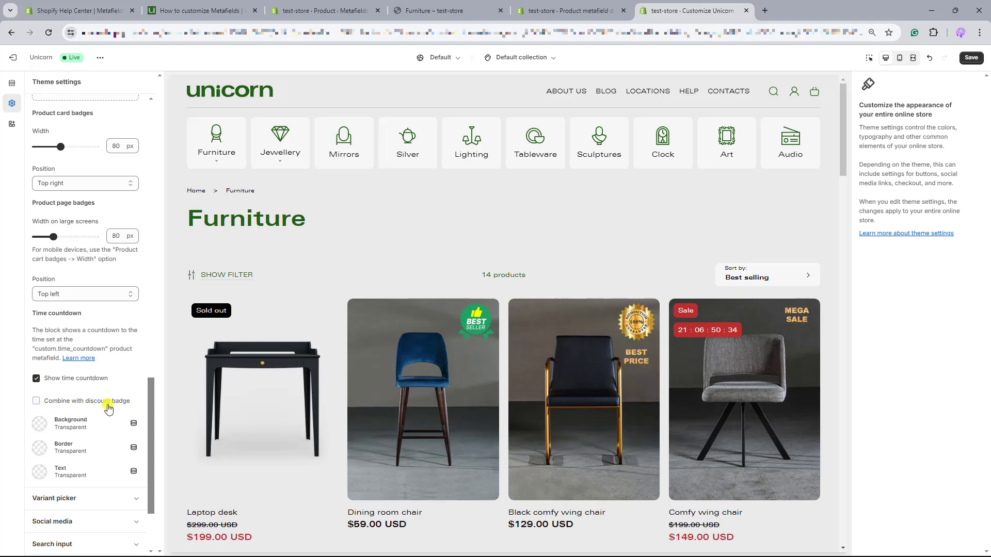
click(36, 401)
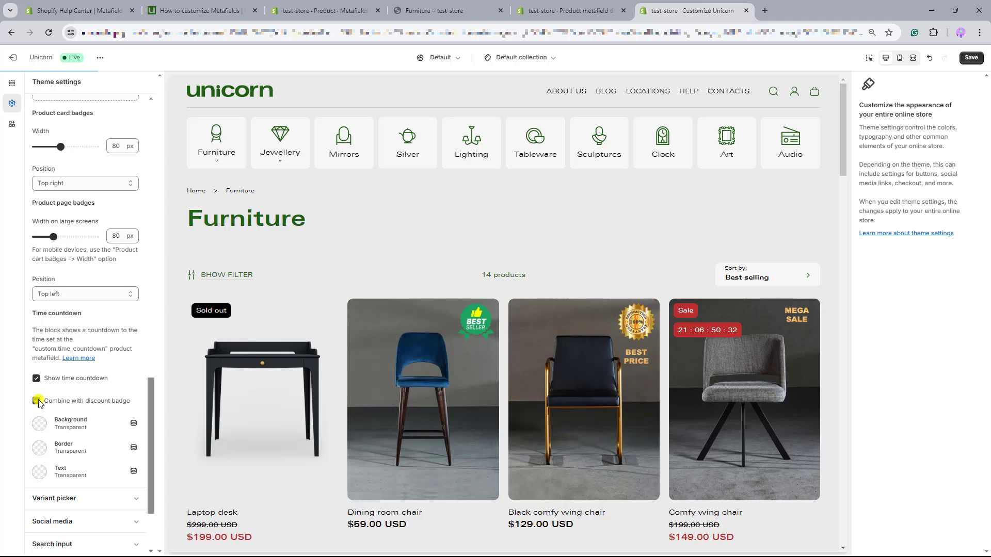